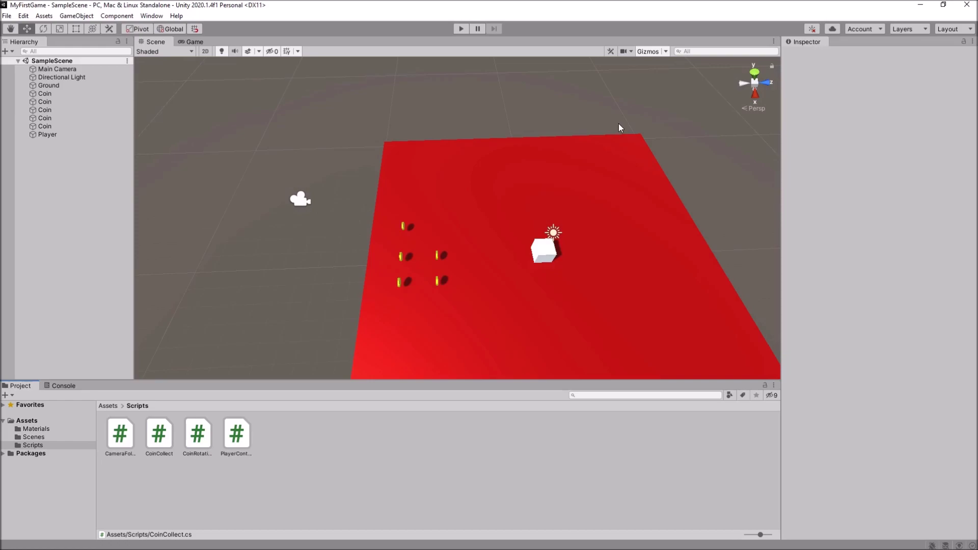
- Add a Raw Image UI element, creating a Canvas, a RawImage and an EventSystem
left_click(195, 43)
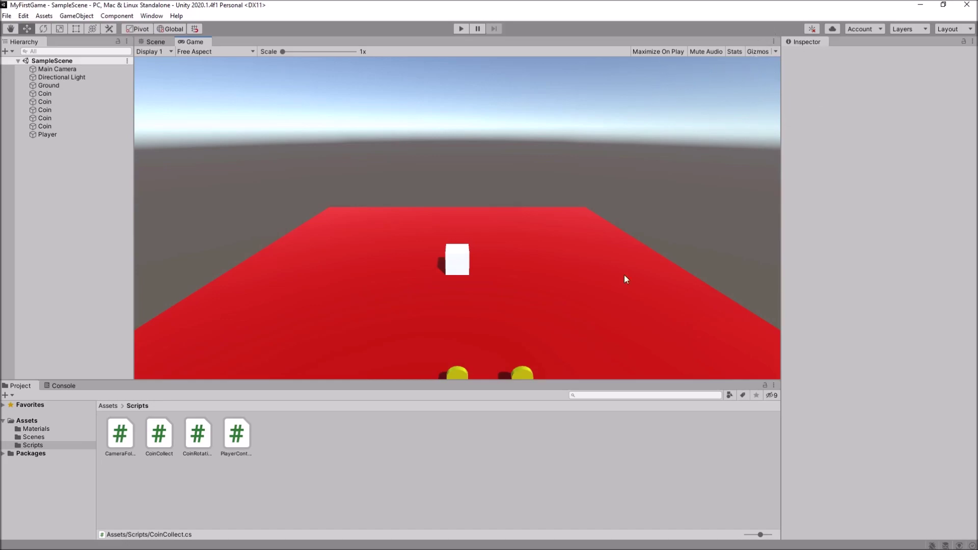
left_click(153, 42)
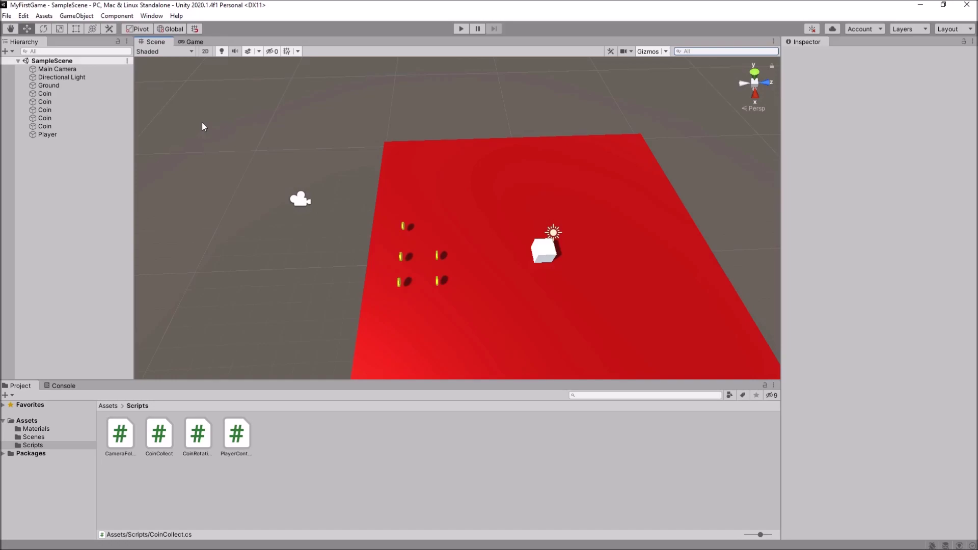
left_click(77, 16)
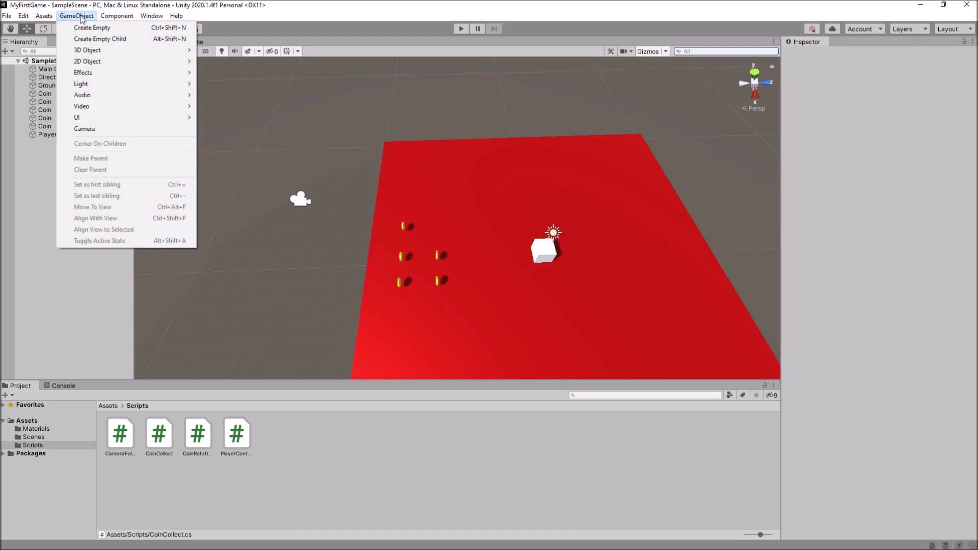
mouse_move(118, 121)
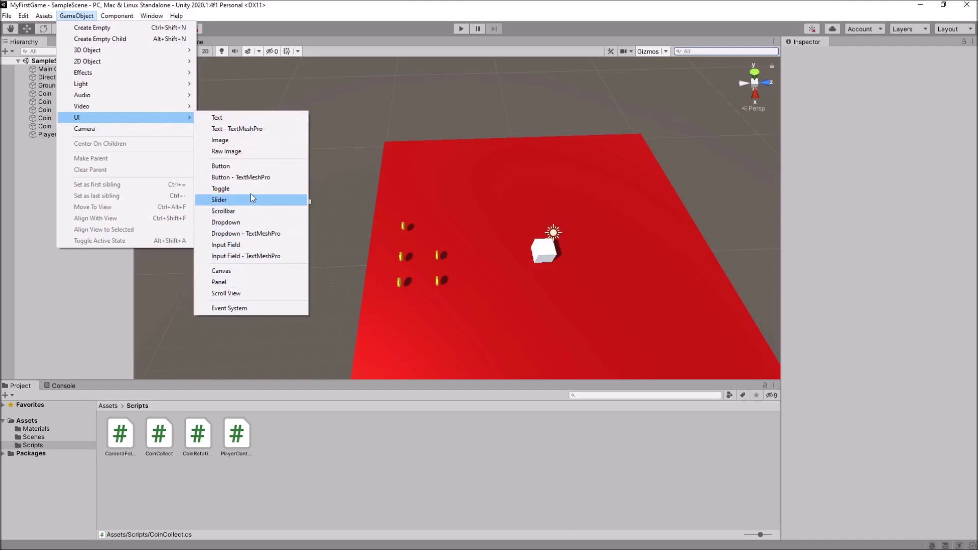
left_click(240, 152)
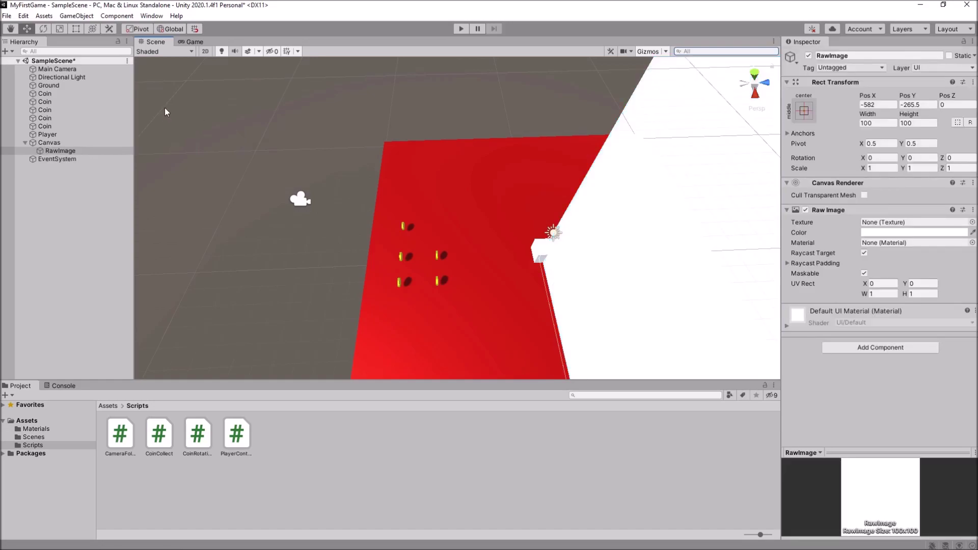
- Frame the new canvas, then zoom out and orbit to see it whole
key("f")
scroll(453, 251, "down", 8)
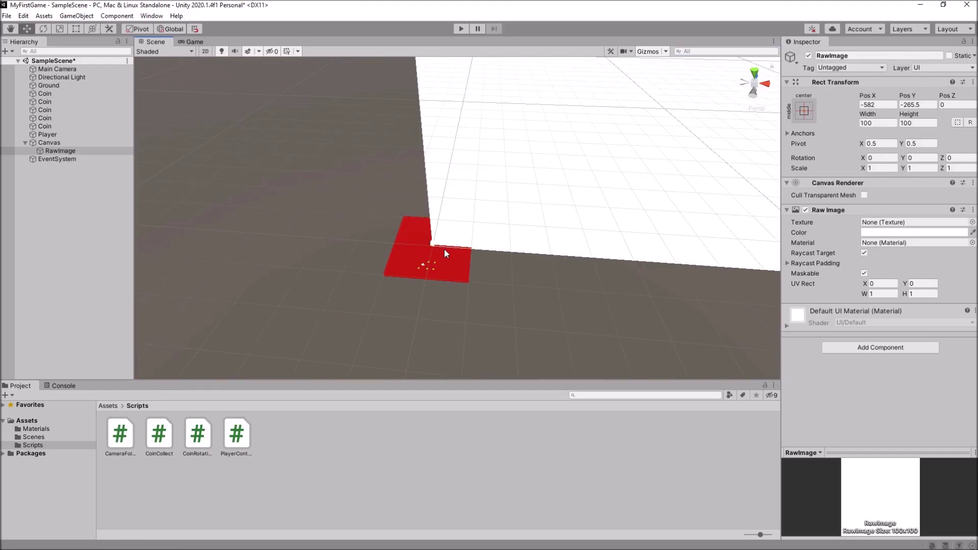
scroll(444, 249, "down", 10)
scroll(444, 249, "down", 5)
left_click_drag(512, 286, 360, 124, "alt")
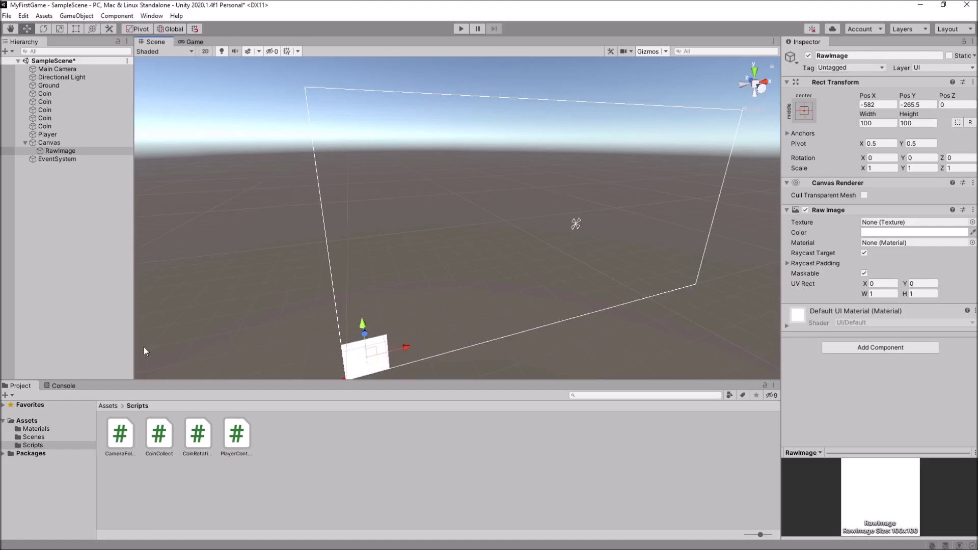
- Move the RawImage up to the canvas's upper-left edge (Pos Y 84), checking it in-game
left_click(192, 42)
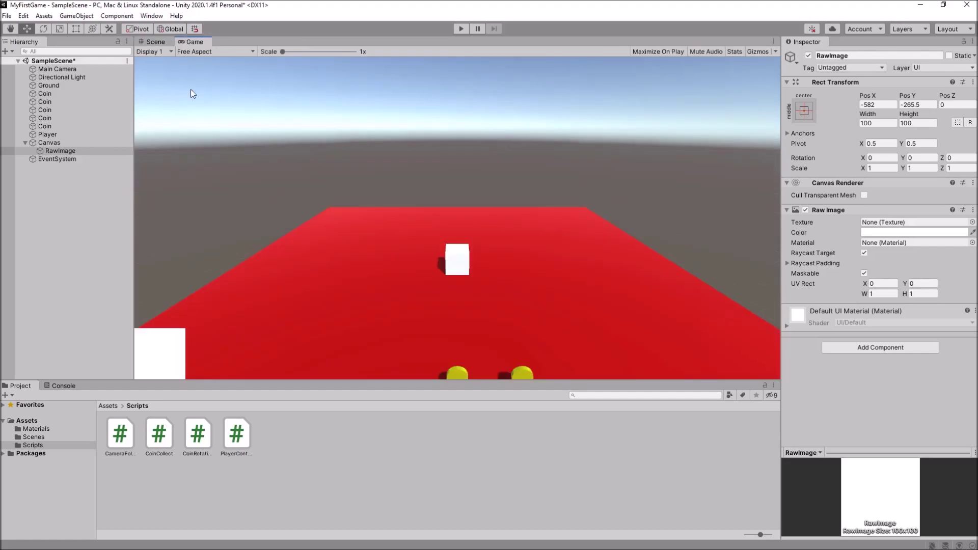
left_click(152, 42)
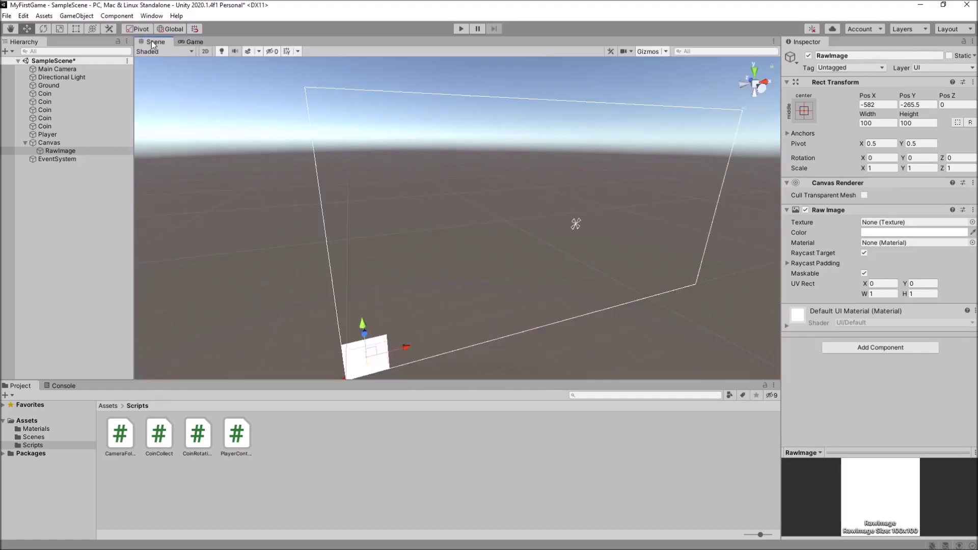
left_click_drag(345, 323, 359, 213)
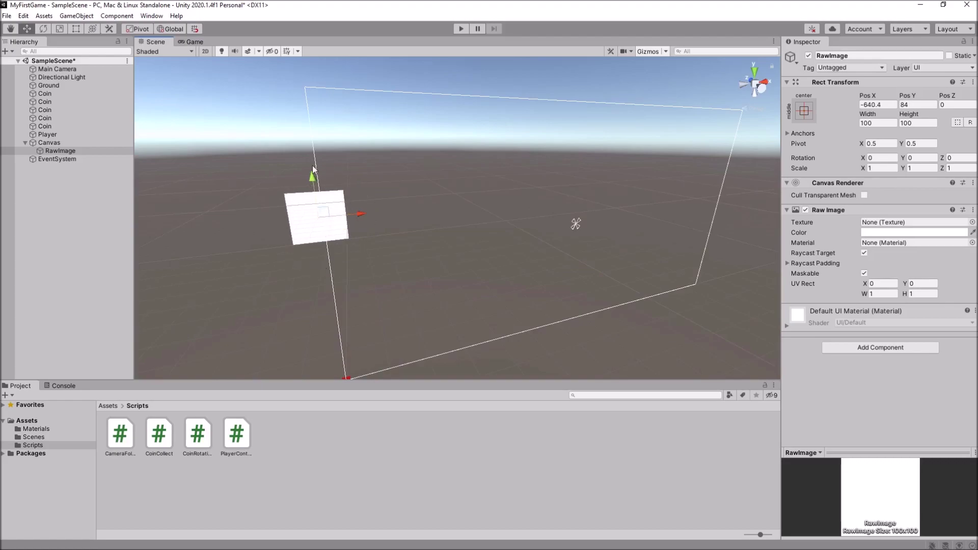
left_click(195, 43)
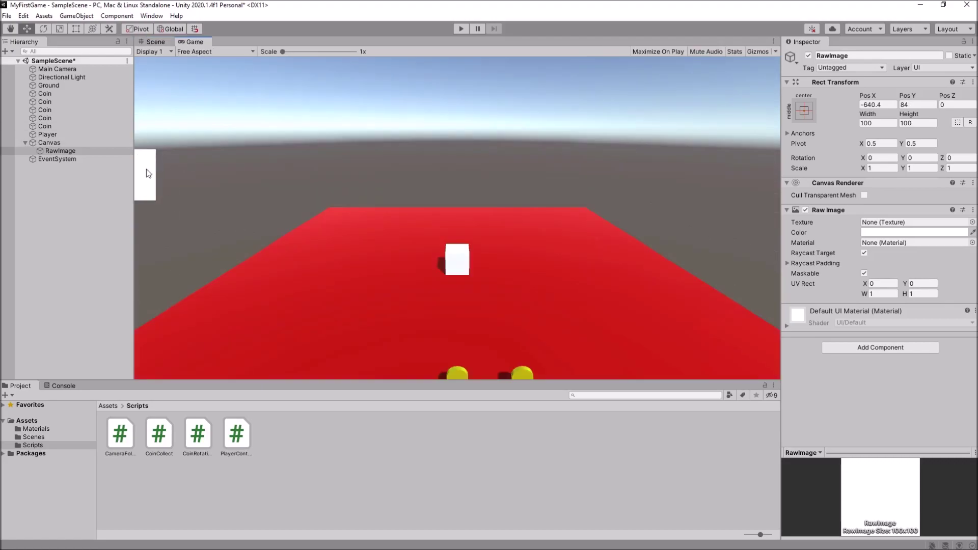
left_click(151, 42)
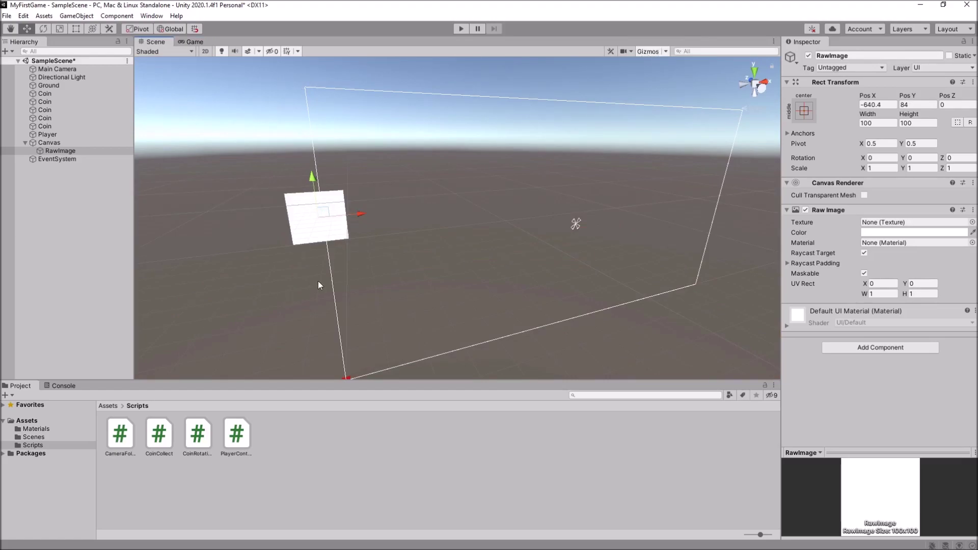
right_click_drag(481, 243, 472, 241)
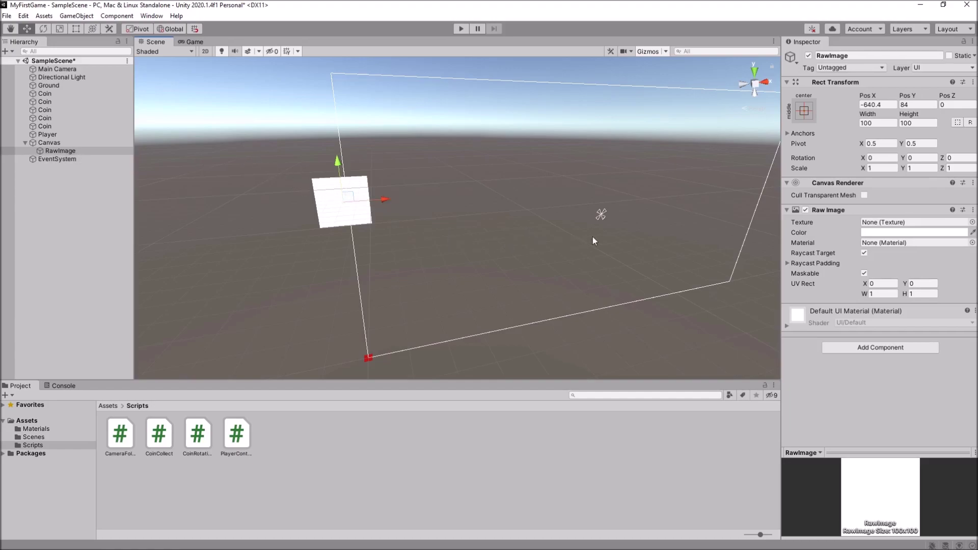
middle_click_drag(649, 237, 529, 258)
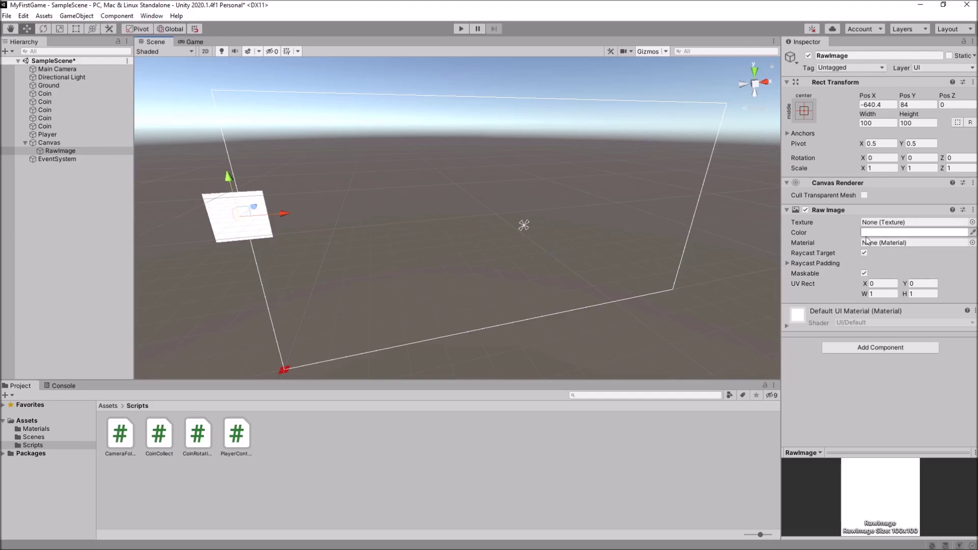
- Set the RawImage colour to black with alpha 50 and preview it in the Game view
left_click(924, 233)
left_click_drag(916, 312, 952, 354)
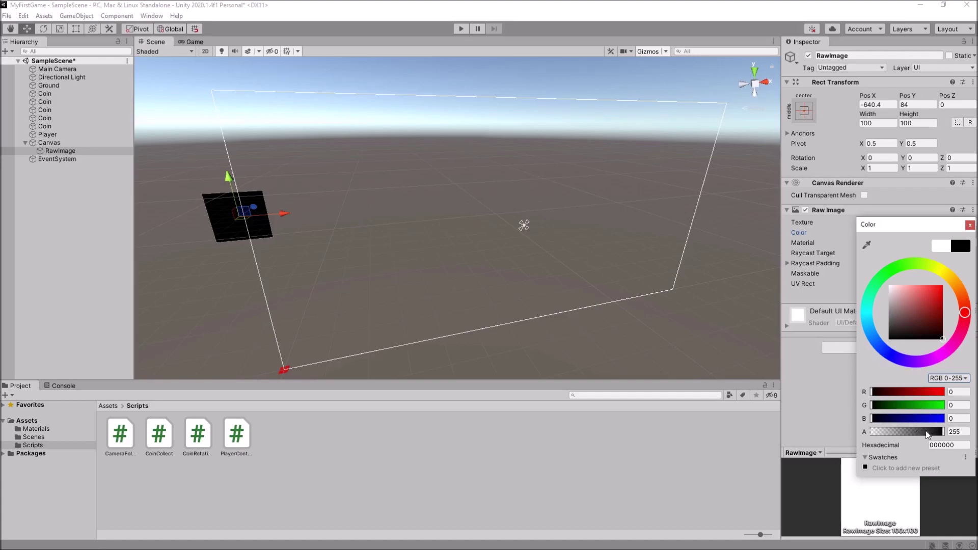
left_click_drag(887, 432, 940, 433)
left_click(955, 431)
type("50")
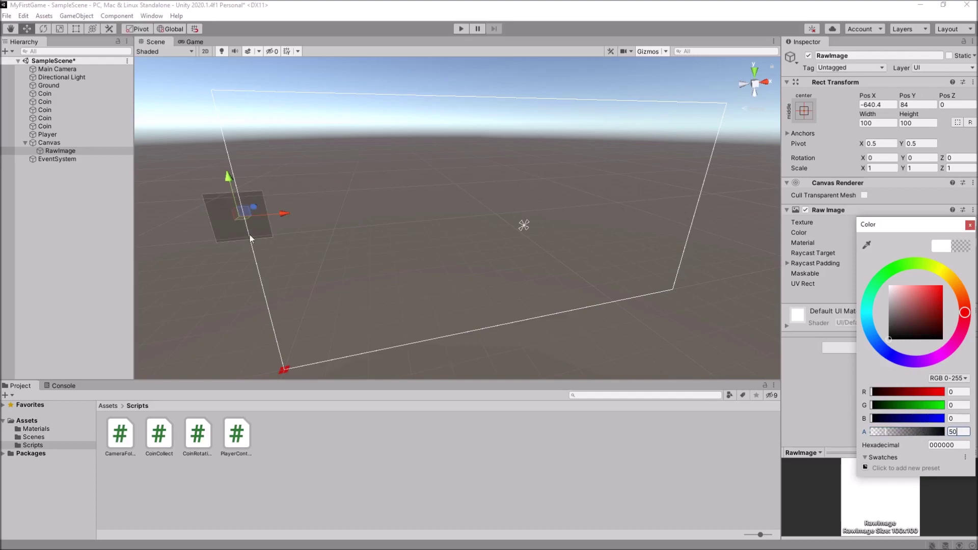
left_click(193, 42)
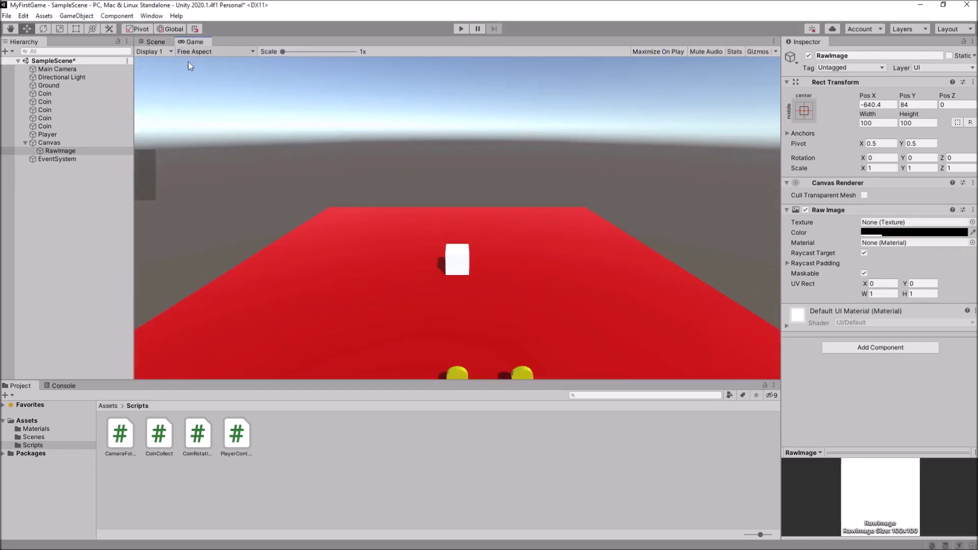
- With the Rect tool, move the translucent panel to the canvas's top-right corner
left_click(153, 42)
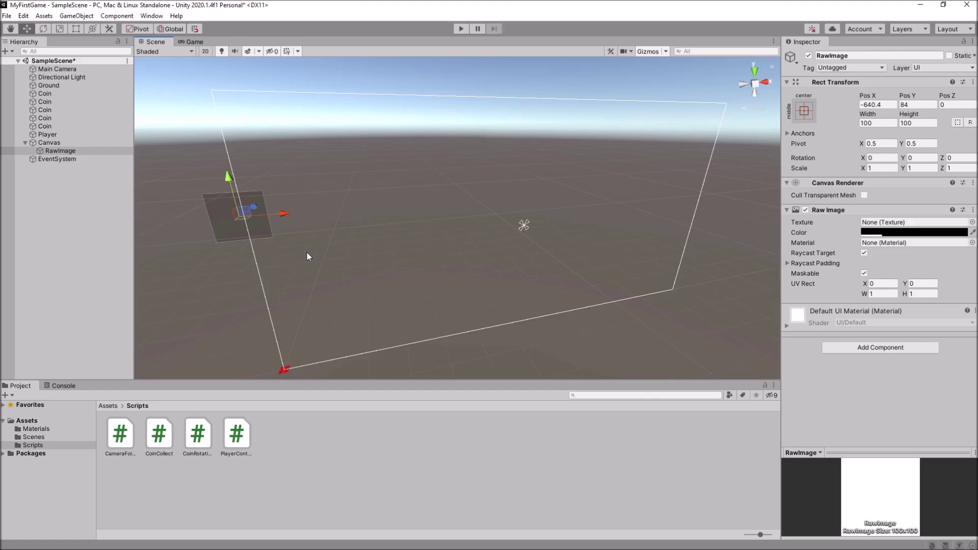
left_click(76, 29)
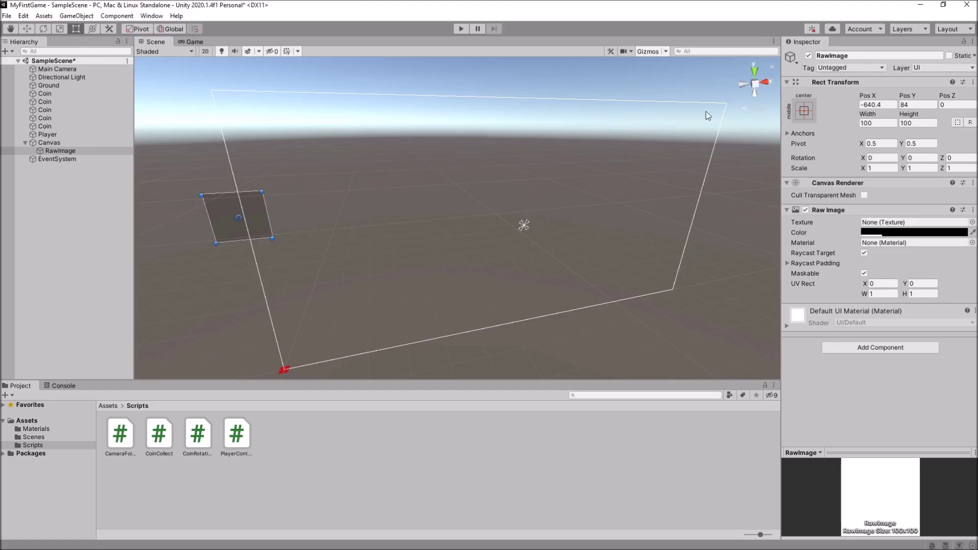
mouse_move(553, 191)
middle_mouse_down()
mouse_move(604, 186)
mouse_move(575, 181)
mouse_move(650, 196)
mouse_move(530, 188)
mouse_move(551, 178)
middle_mouse_up()
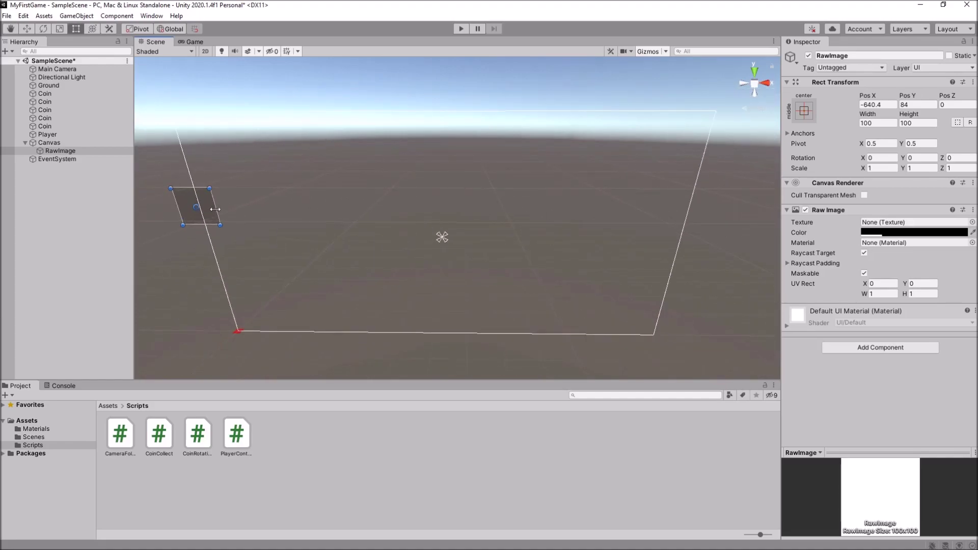
left_click_drag(185, 196, 676, 126)
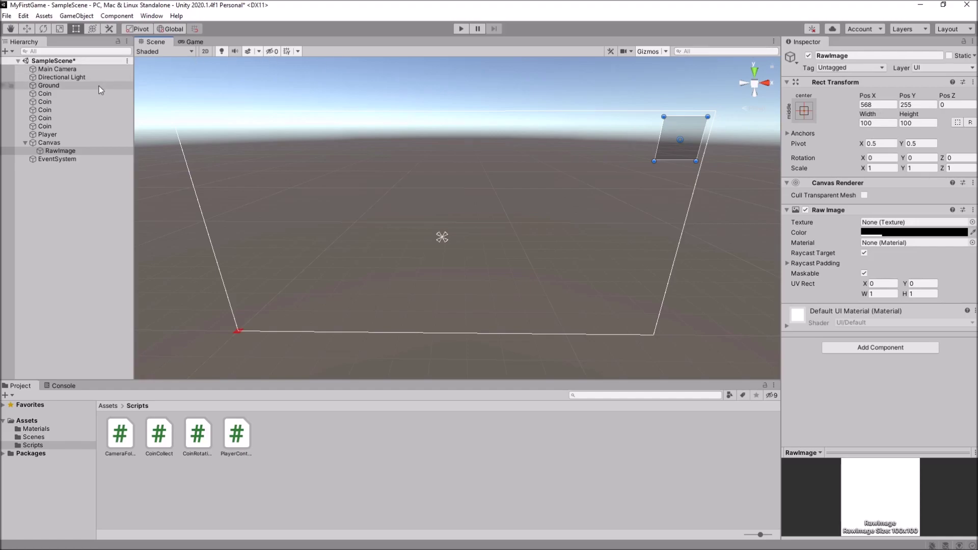
left_click(192, 43)
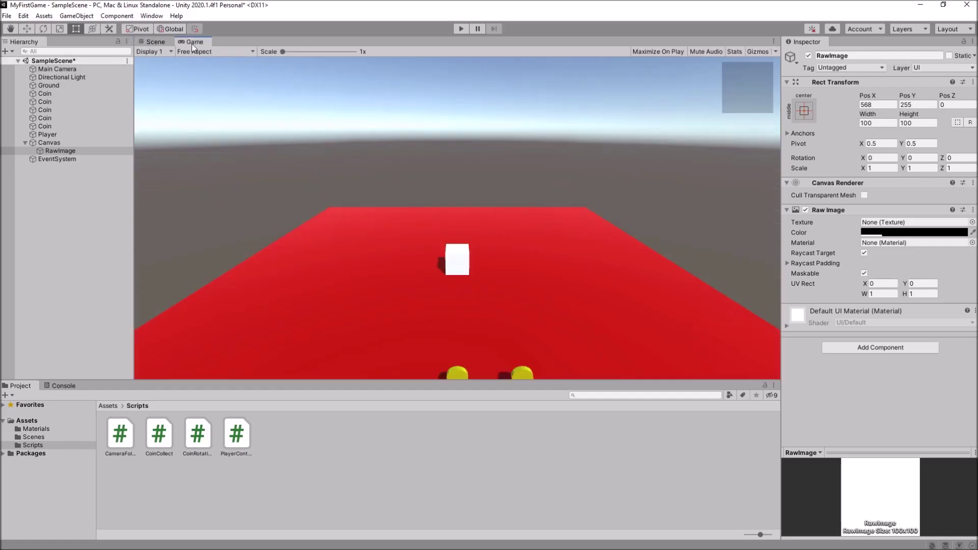
left_click(153, 42)
- Set the panel's width to 300, keep it inside the top-right corner, and select the Canvas
left_click(886, 123)
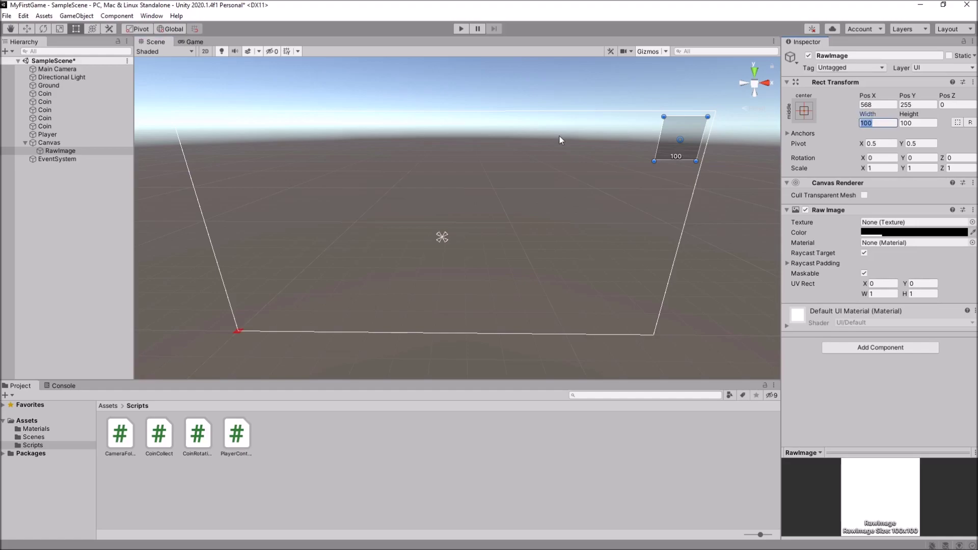
type("300")
left_click_drag(689, 126, 643, 122)
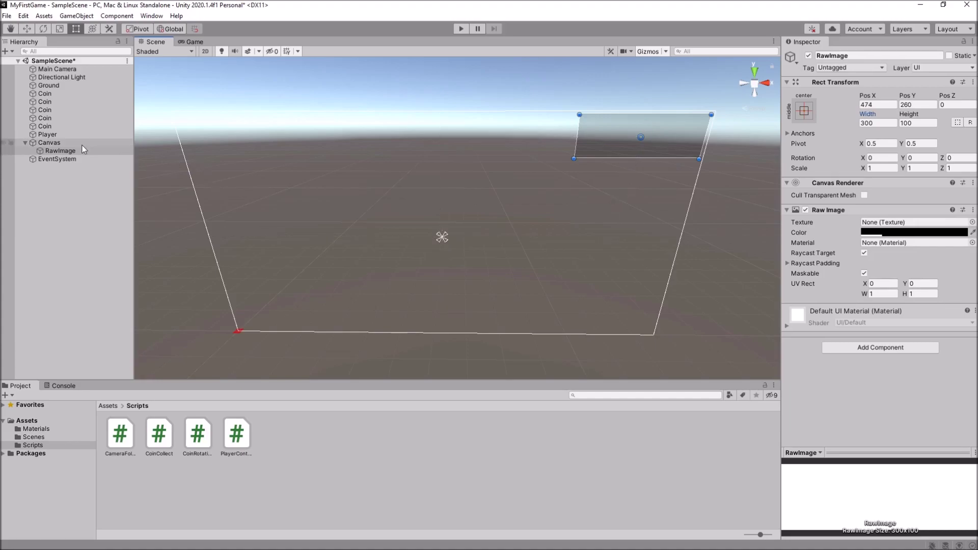
left_click(56, 143)
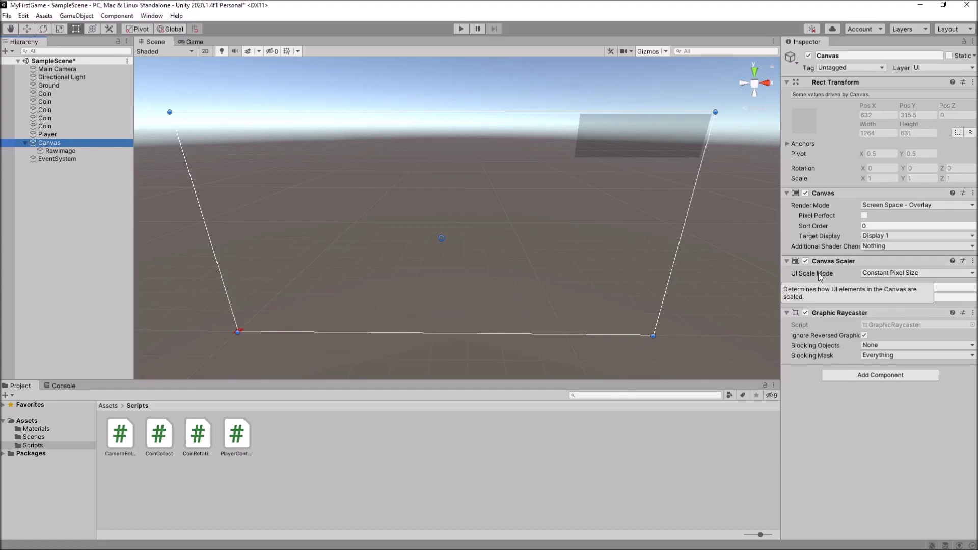
- Set the Canvas Scaler to Scale With Screen Size, 1920×1080 reference, Match 0.5
left_click(895, 274)
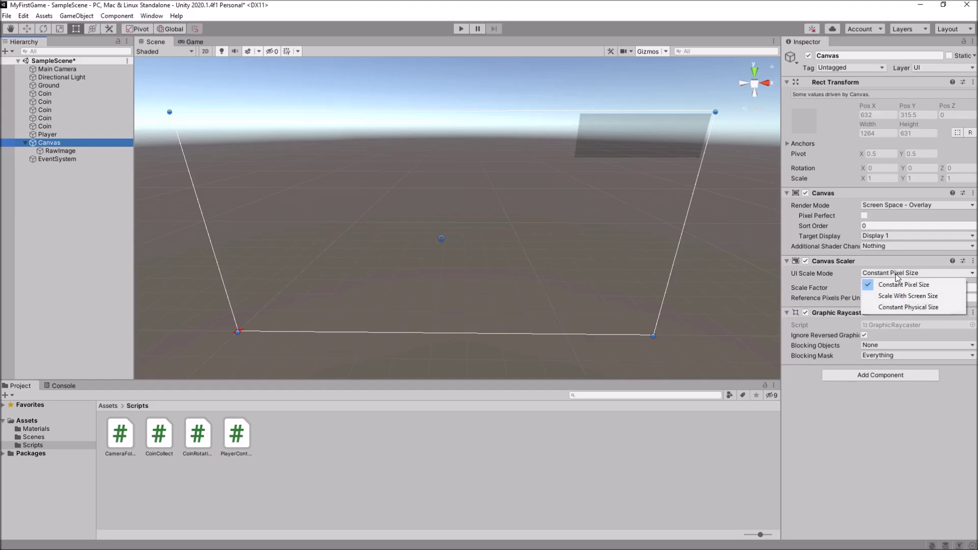
left_click(919, 300)
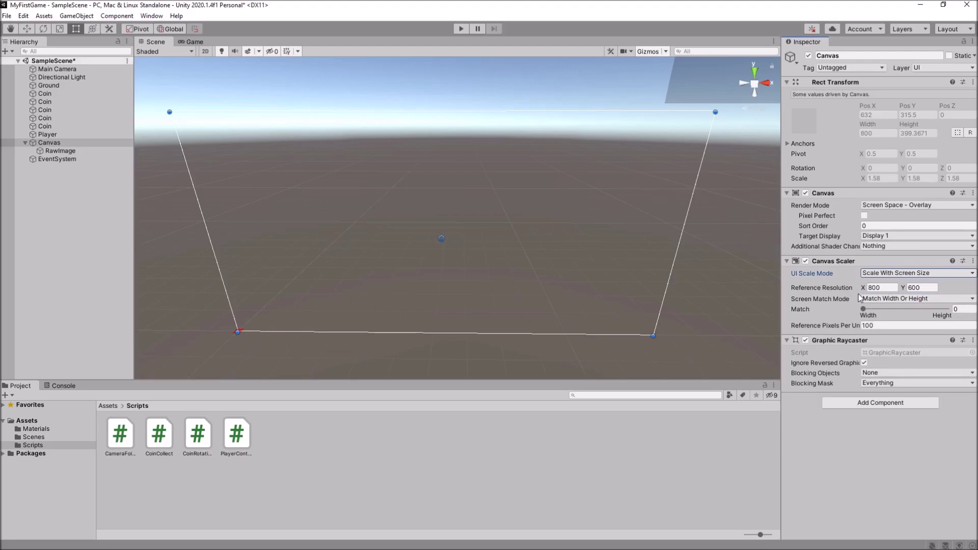
left_click(889, 290)
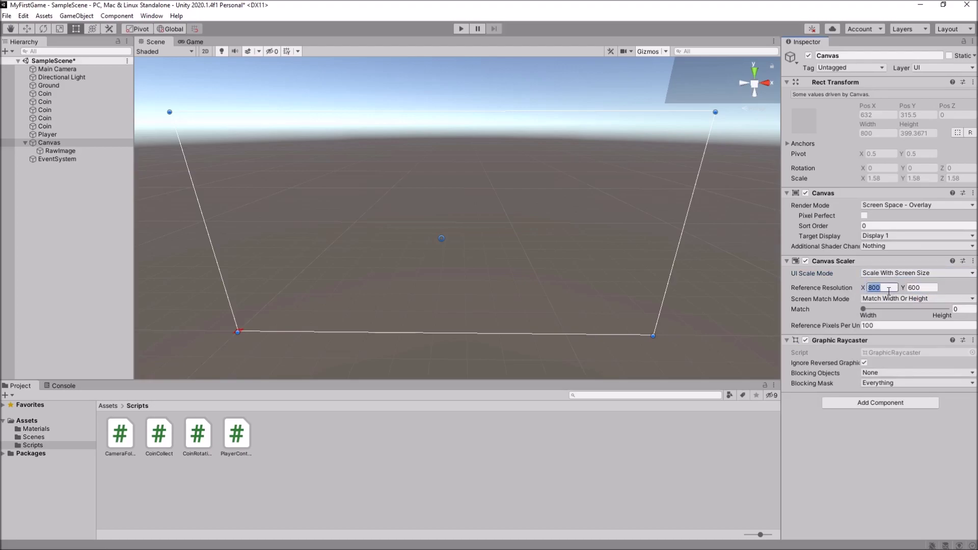
type("1920")
left_click(930, 288)
type("1080")
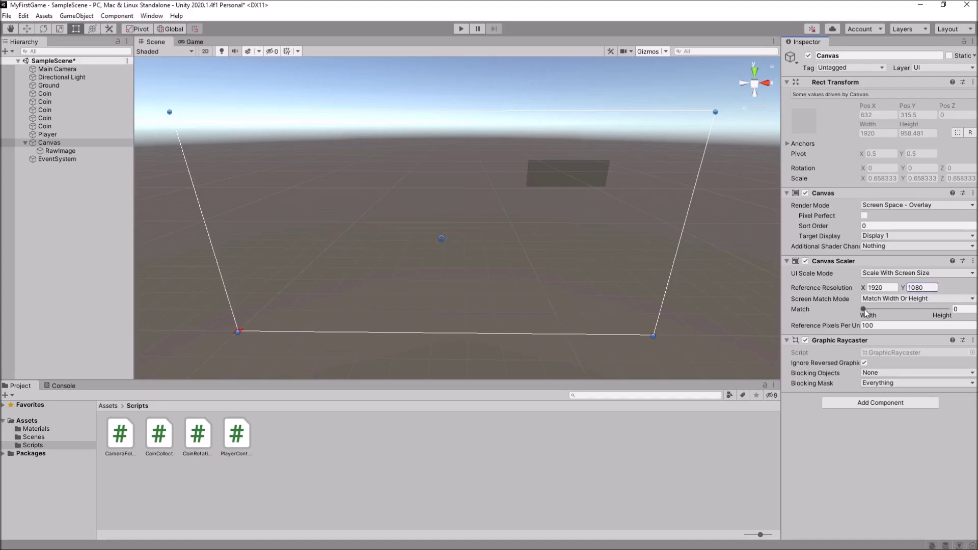
left_click_drag(865, 310, 910, 316)
left_click(968, 309)
type(".5")
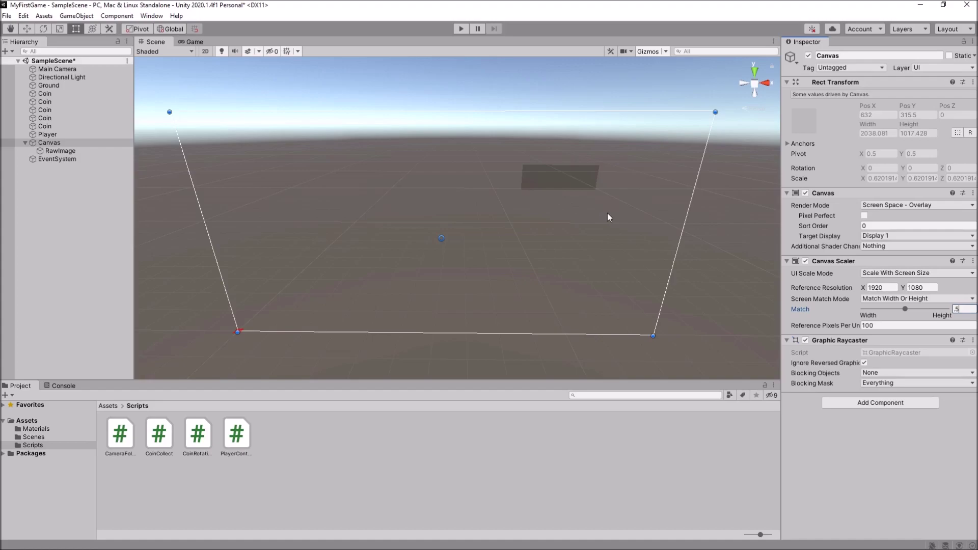
- Anchor the RawImage to the top-right, widen it to about 502, and preview it in-game
left_click(571, 177)
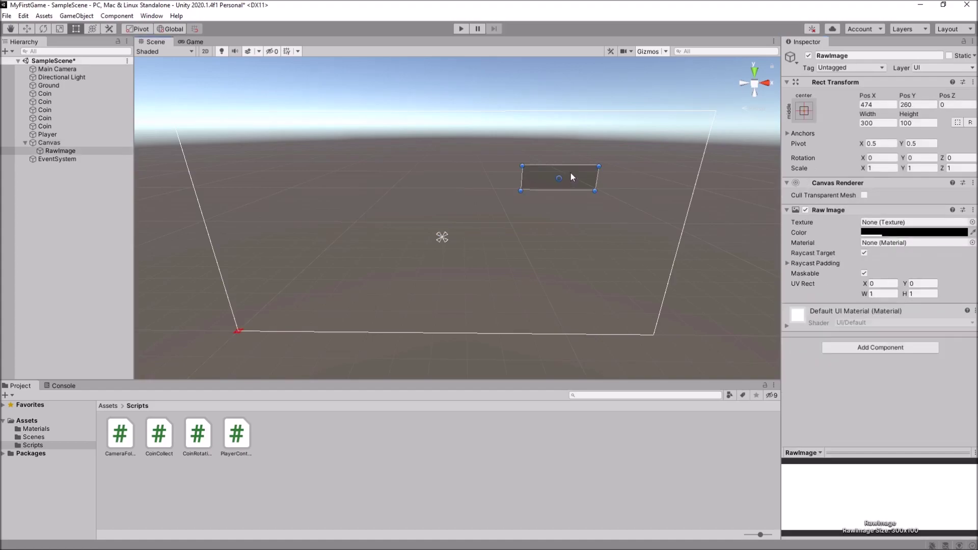
left_click_drag(576, 173, 689, 127)
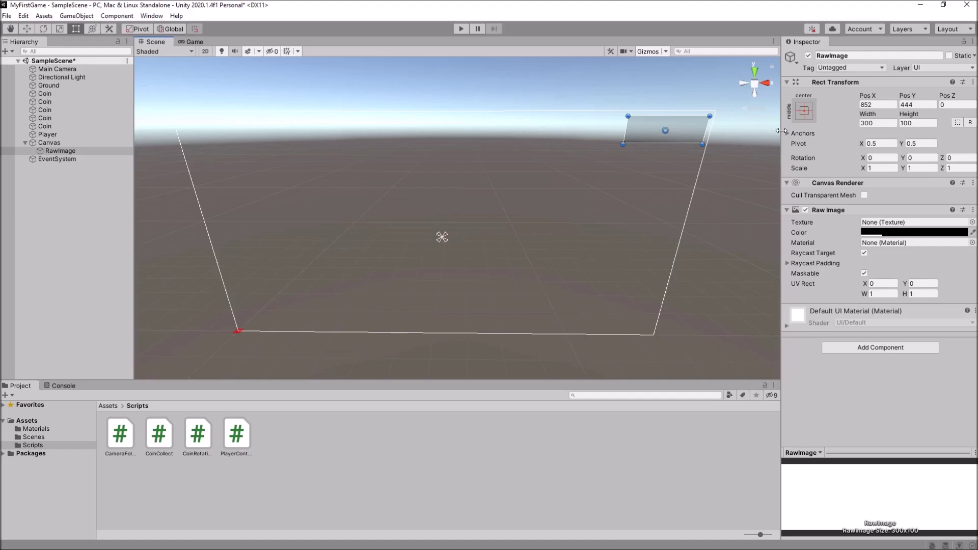
left_click(805, 111)
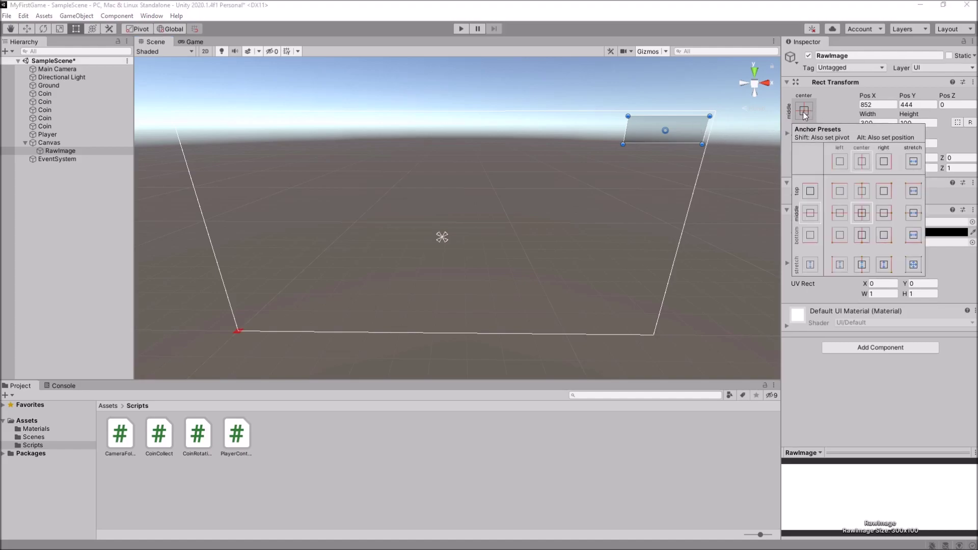
left_click(886, 191)
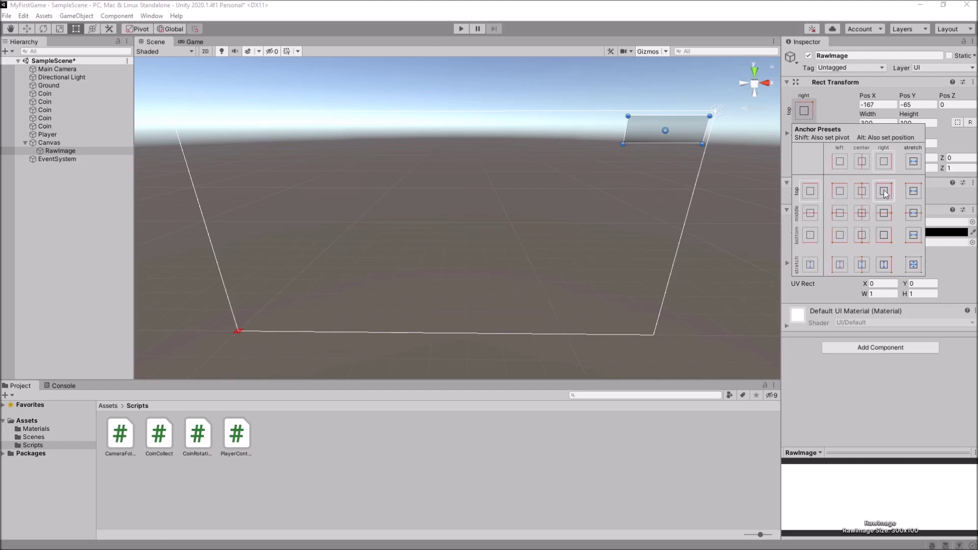
left_click(641, 130)
left_click(632, 130)
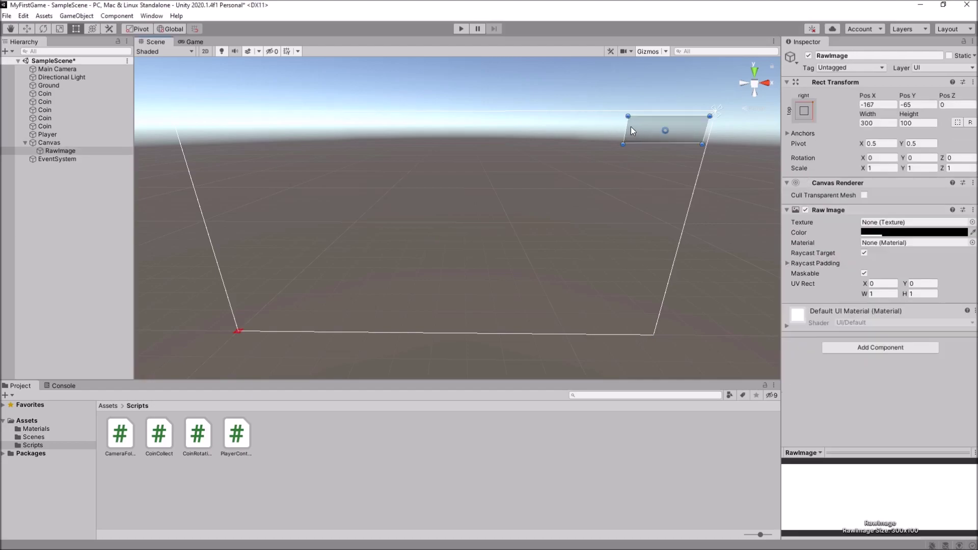
left_click_drag(626, 129, 570, 130)
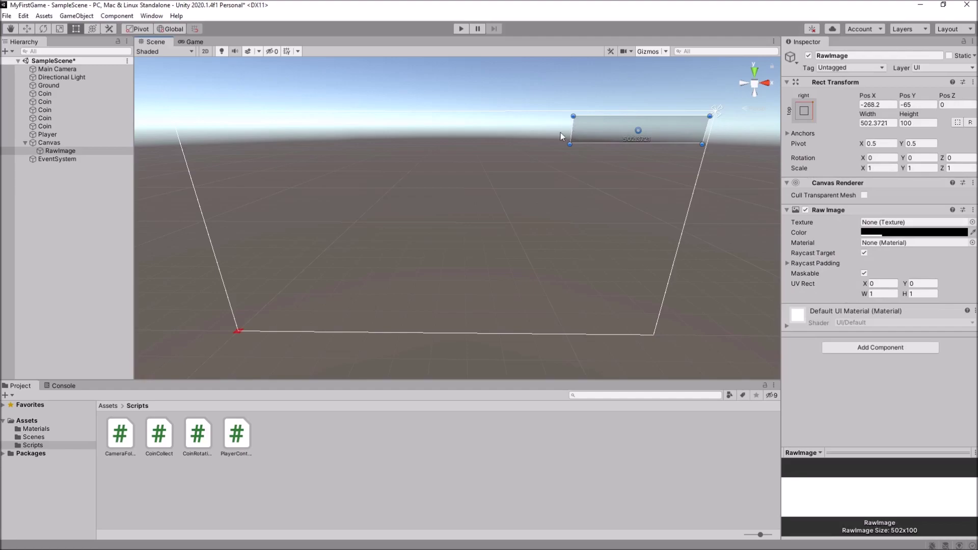
left_click(194, 42)
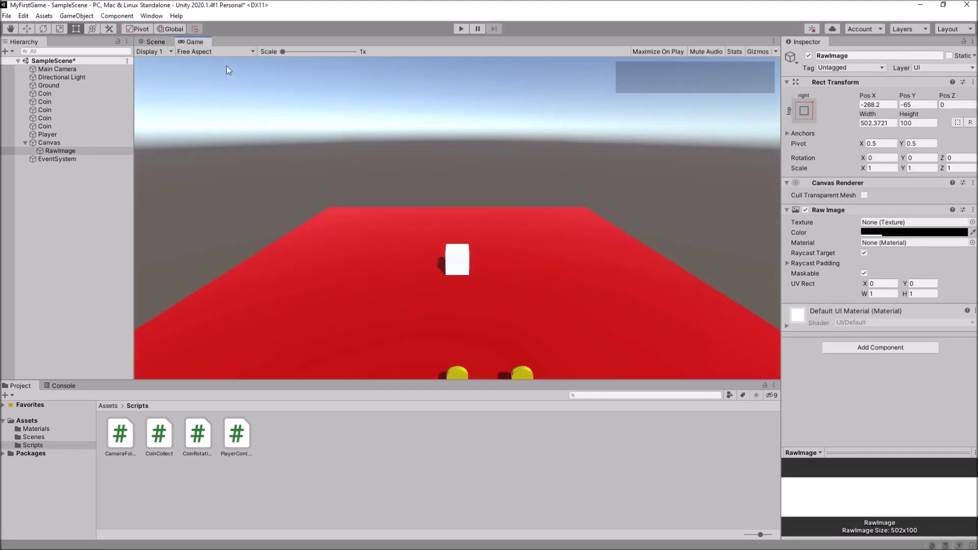
- Float and resize the Game view, dock it back, then recentre the Scene view on the RawImage
left_click_drag(191, 41, 423, 206)
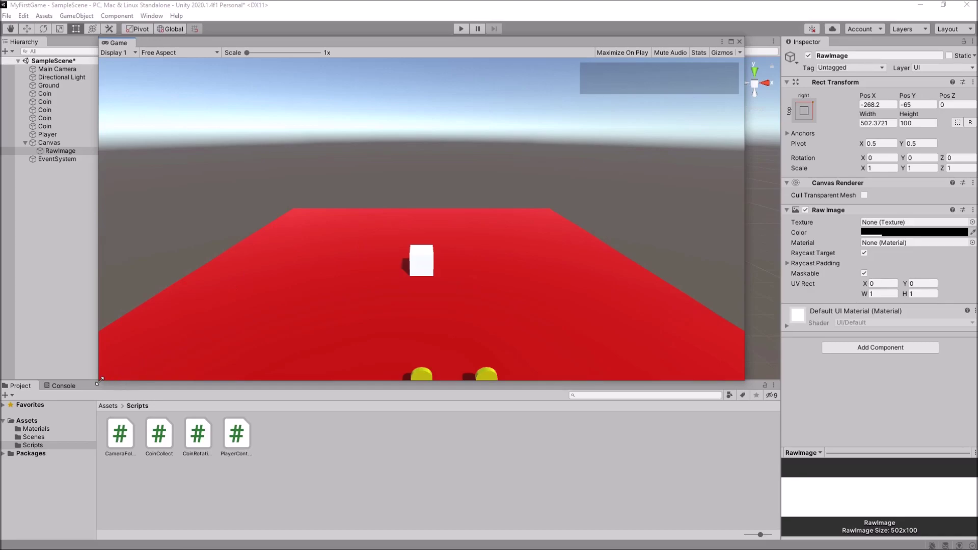
left_click_drag(99, 380, 299, 284)
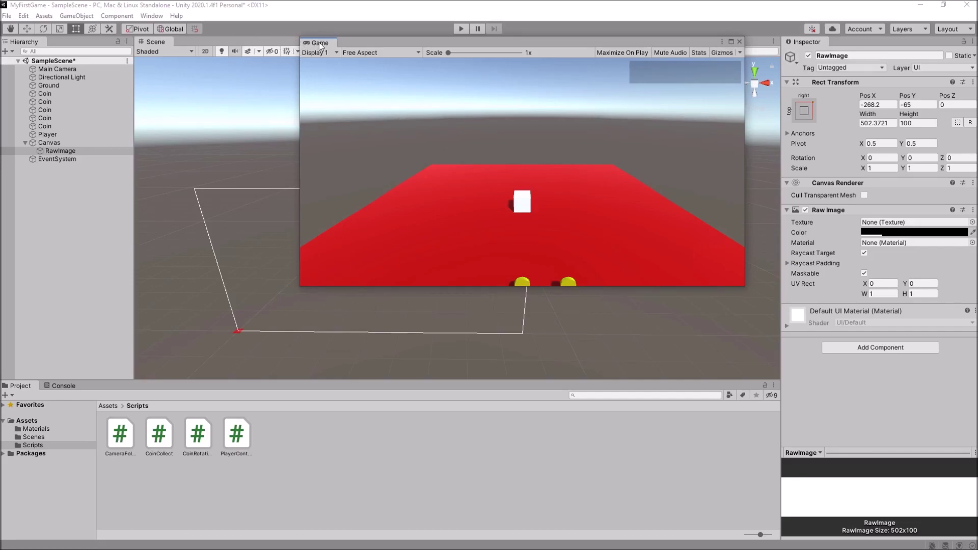
left_click_drag(320, 44, 182, 45)
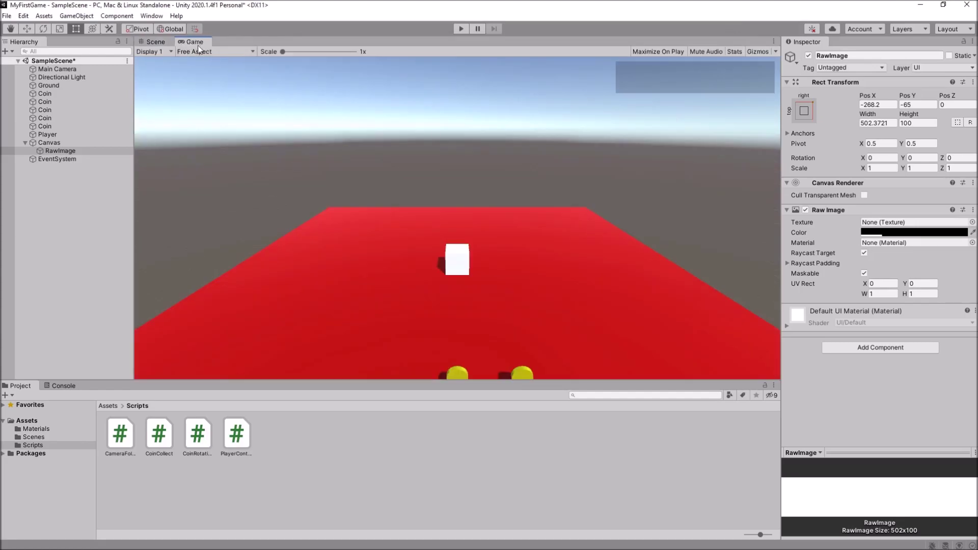
left_click(155, 42)
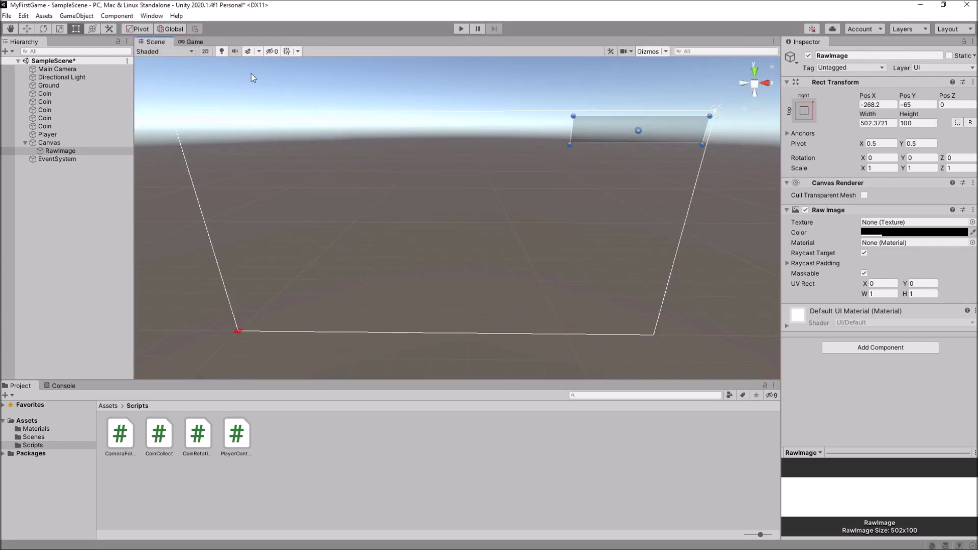
scroll(713, 209, "up", 3)
middle_click_drag(676, 197, 459, 270)
- Give the RawImage panel a width of 500
left_click(67, 152)
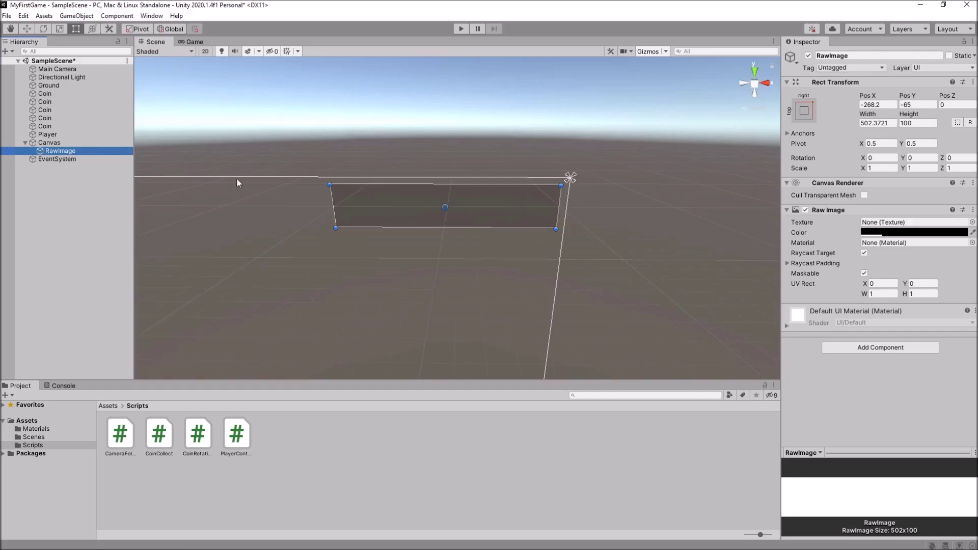
key("ctrl+d")
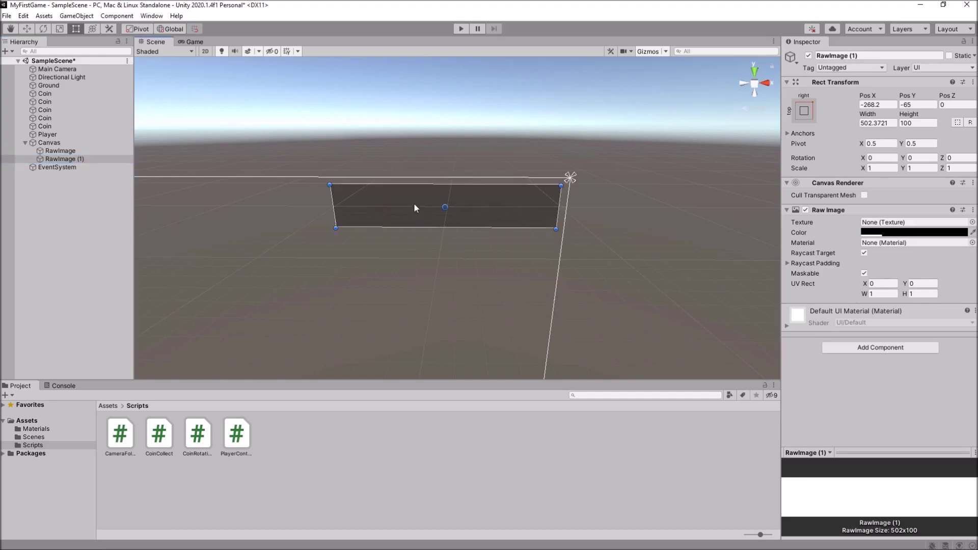
key("ctrl+z")
left_click(877, 123)
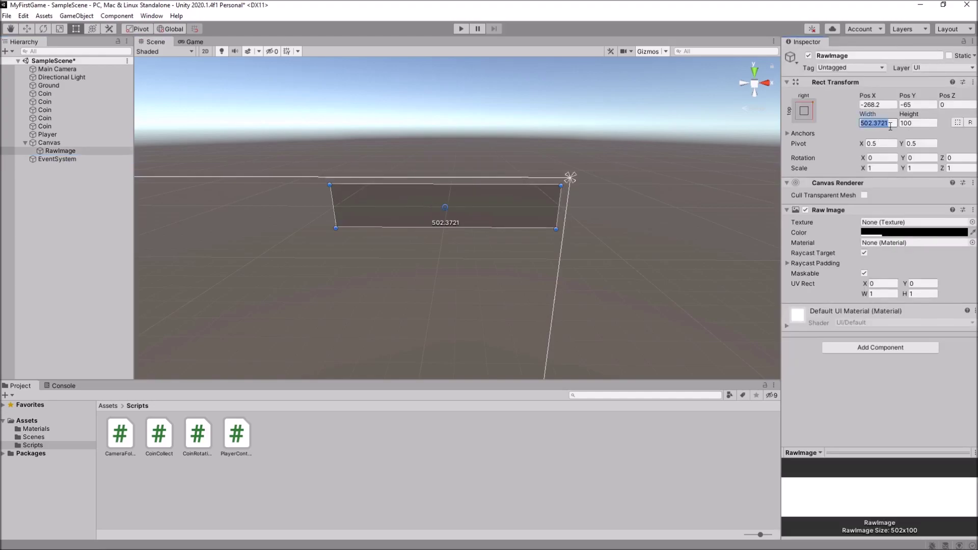
type("500")
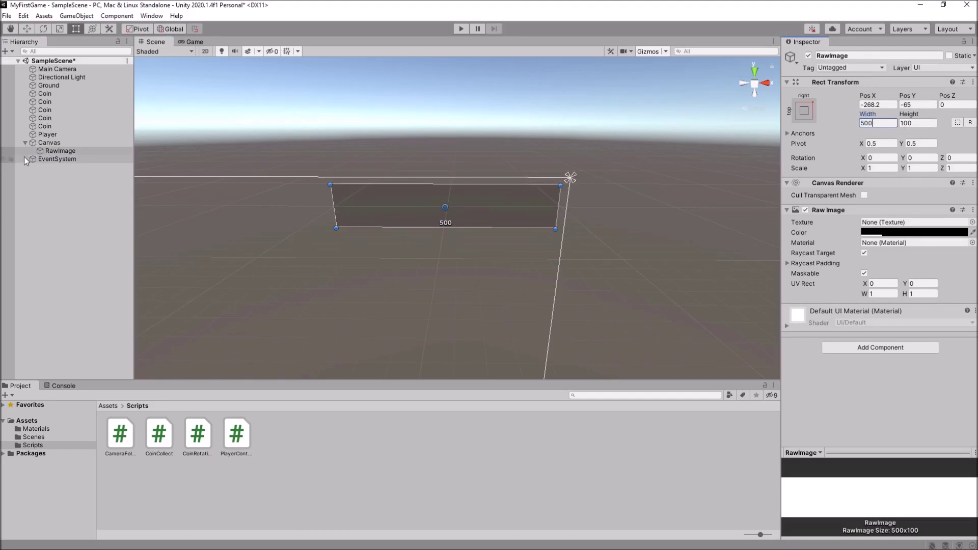
- Duplicate the RawImage, size the copy 480×80, and check both panels in the Game view
left_click(56, 151)
key("ctrl+d")
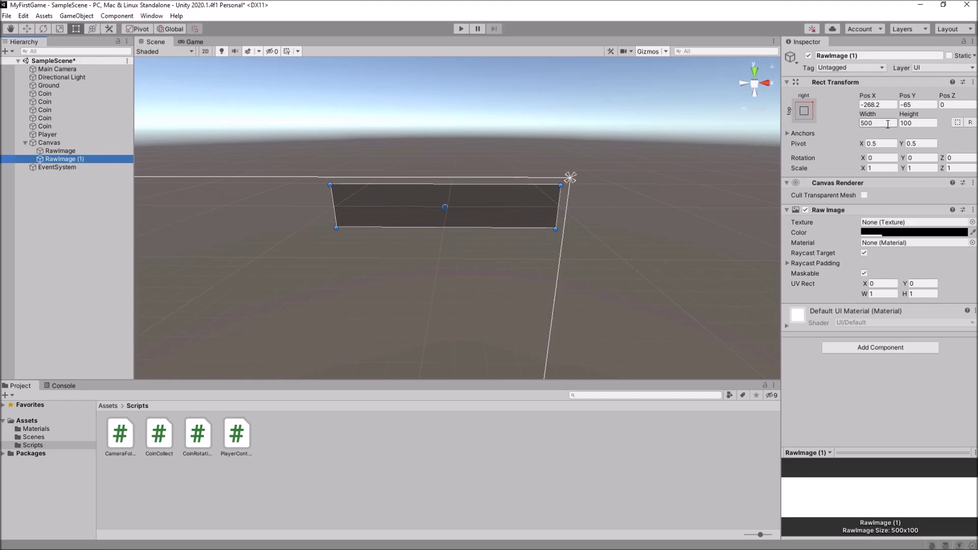
left_click(885, 122)
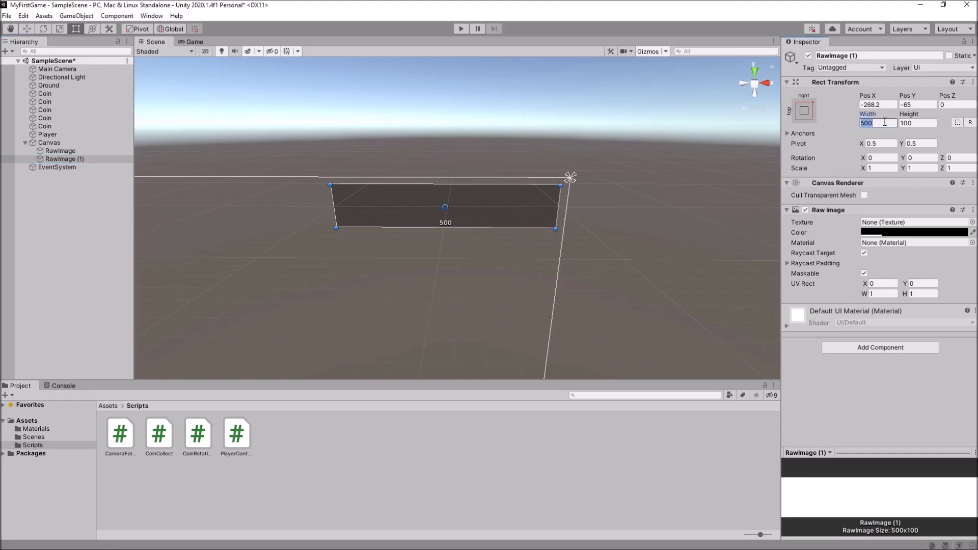
type("480")
left_click(926, 123)
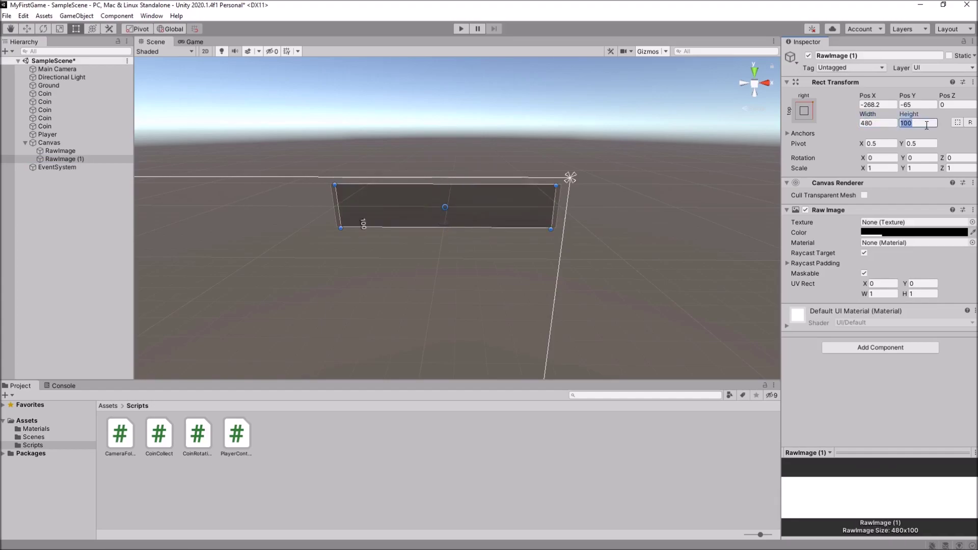
type("80")
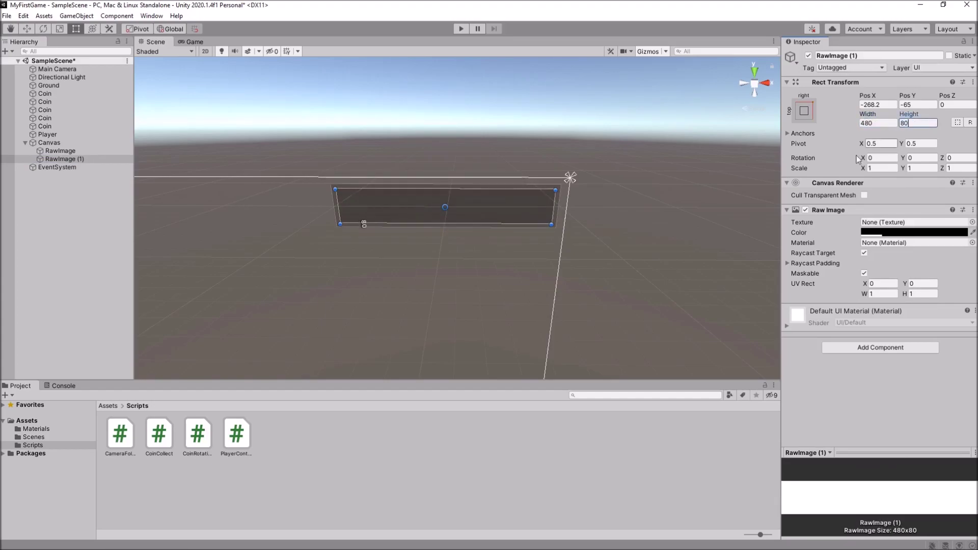
left_click(194, 41)
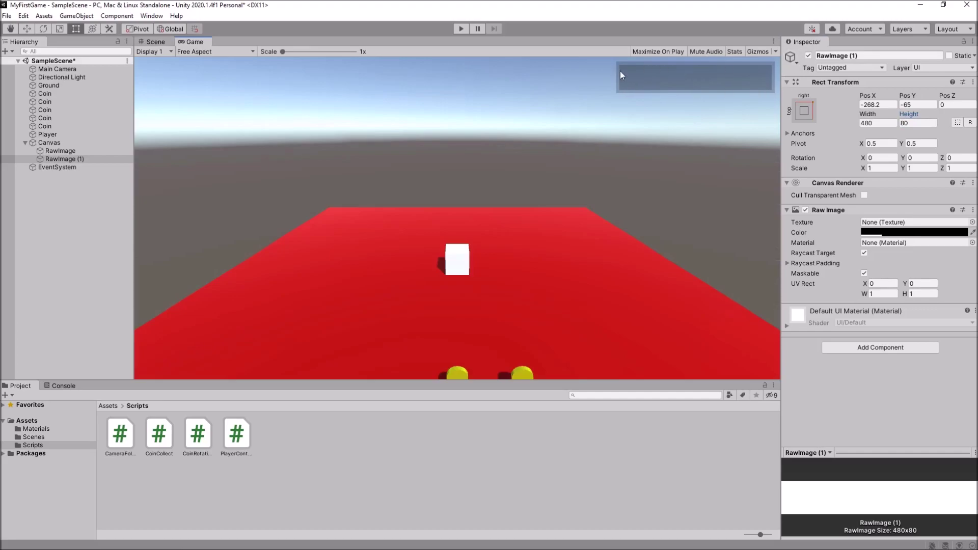
- Tint the original RawImage panel semi-transparent blue and check it in the Game view
left_click(166, 43)
left_click(71, 151)
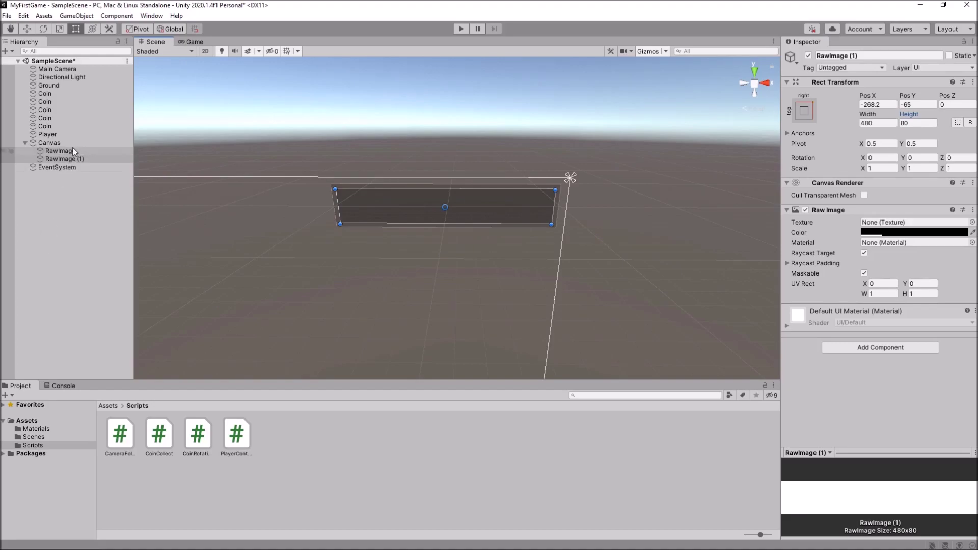
left_click(917, 233)
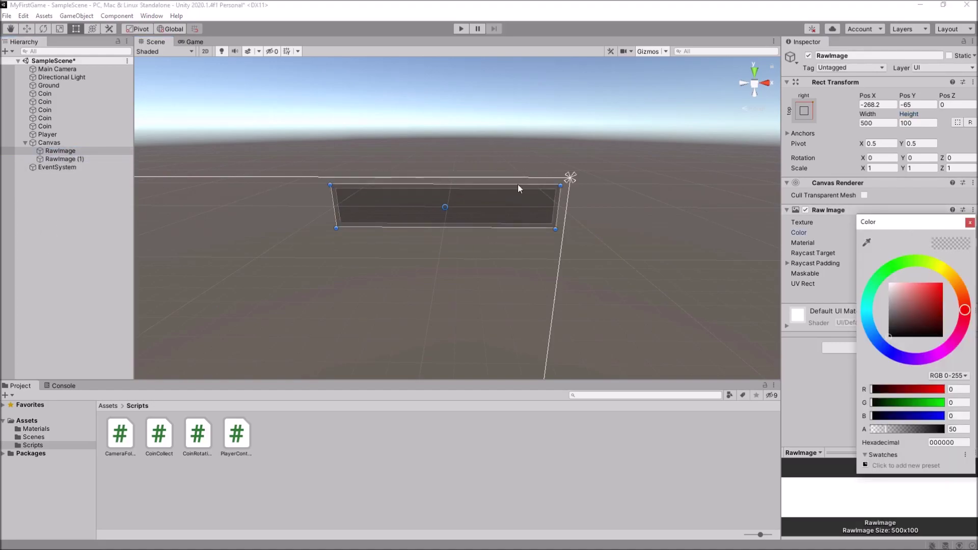
left_click(884, 348)
left_click(925, 303)
left_click(187, 44)
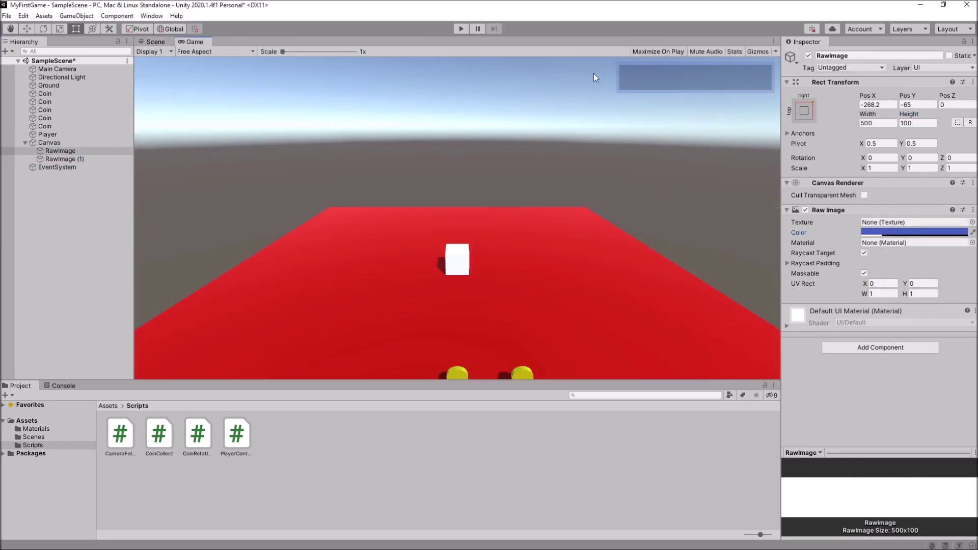
- Change the panel's tint to olive 828C60 at alpha 50, then select the Canvas in the Scene view
left_click(875, 234)
left_click(895, 268)
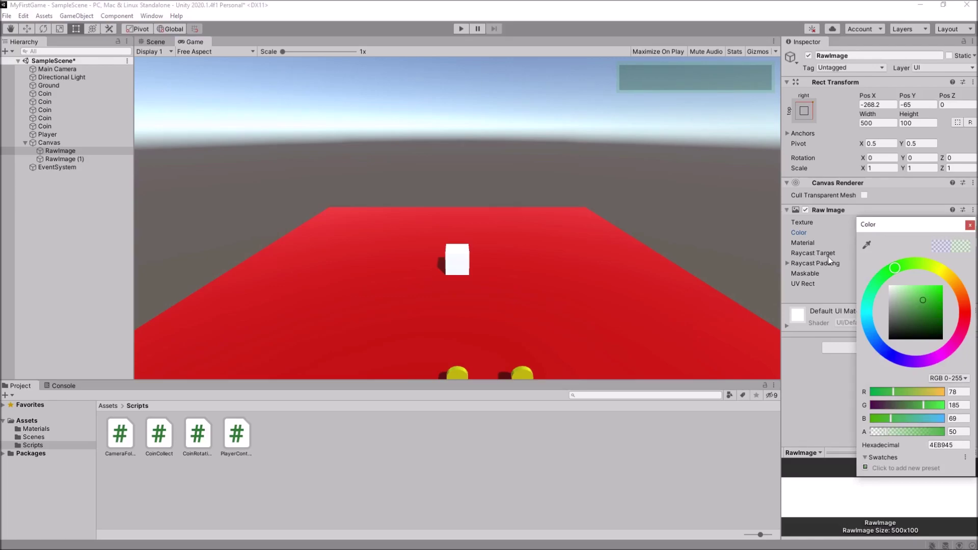
left_click(932, 268)
left_click_drag(914, 309, 906, 310)
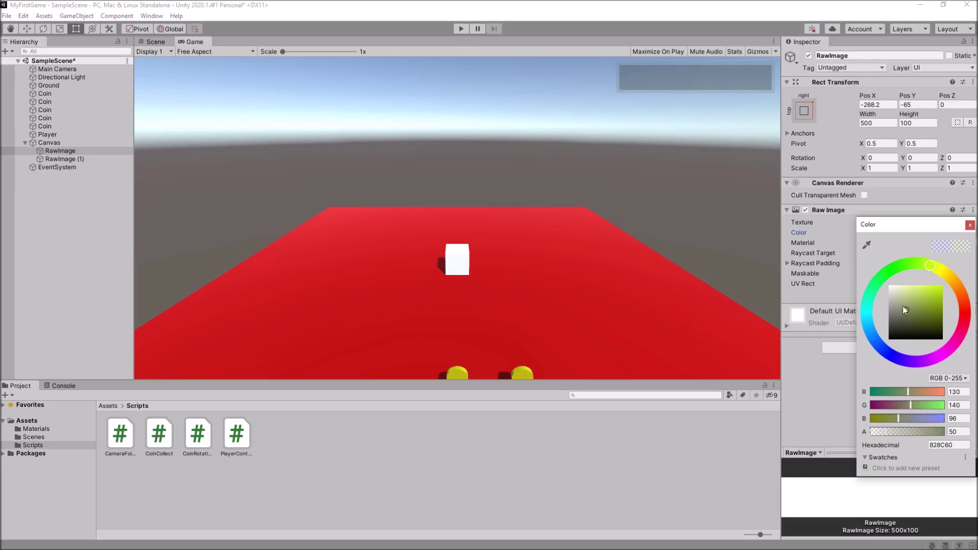
left_click(157, 42)
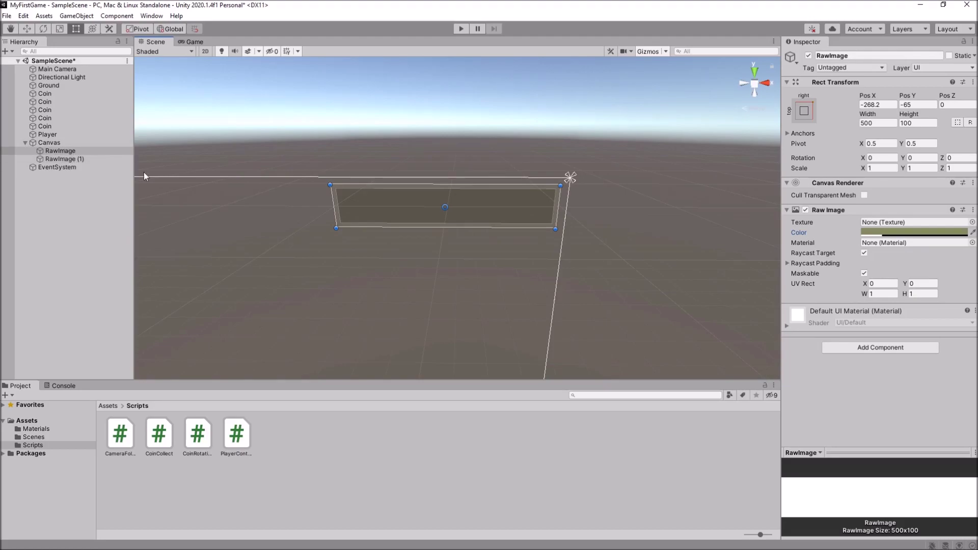
left_click(363, 267)
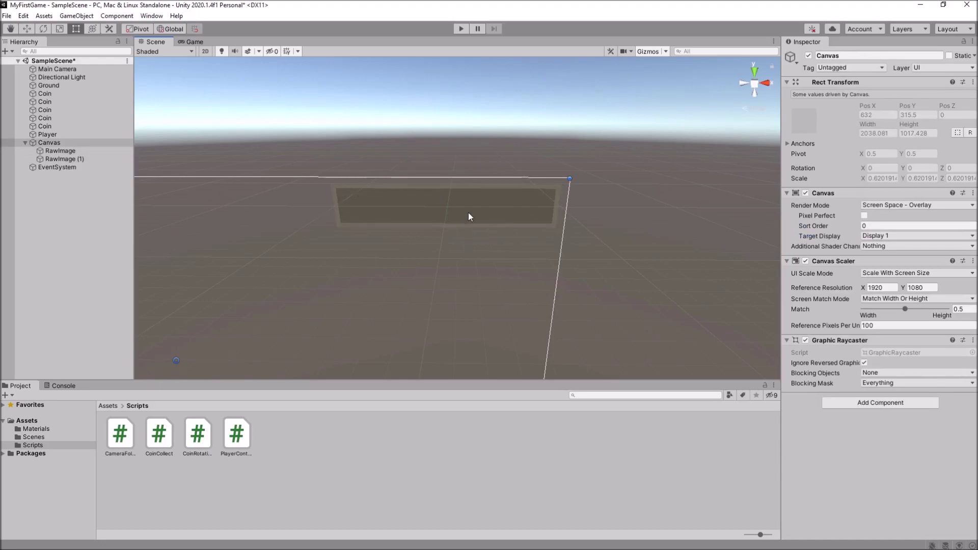
- Add a UI Text element to the Canvas
left_click(76, 16)
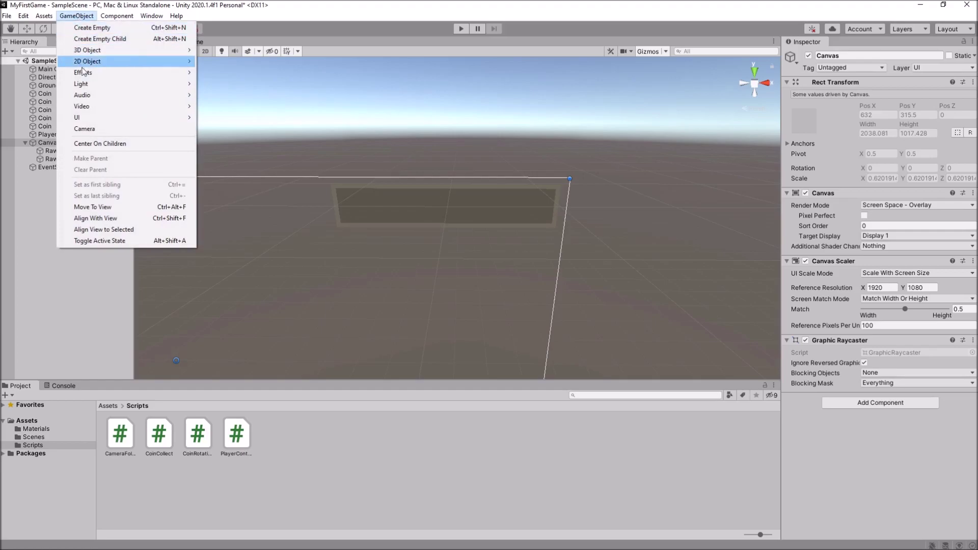
mouse_move(97, 120)
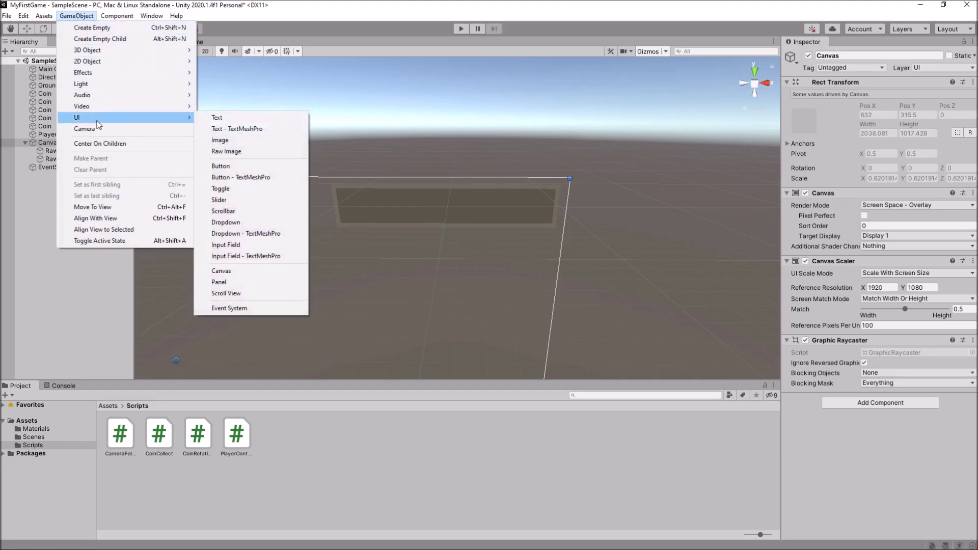
left_click(233, 122)
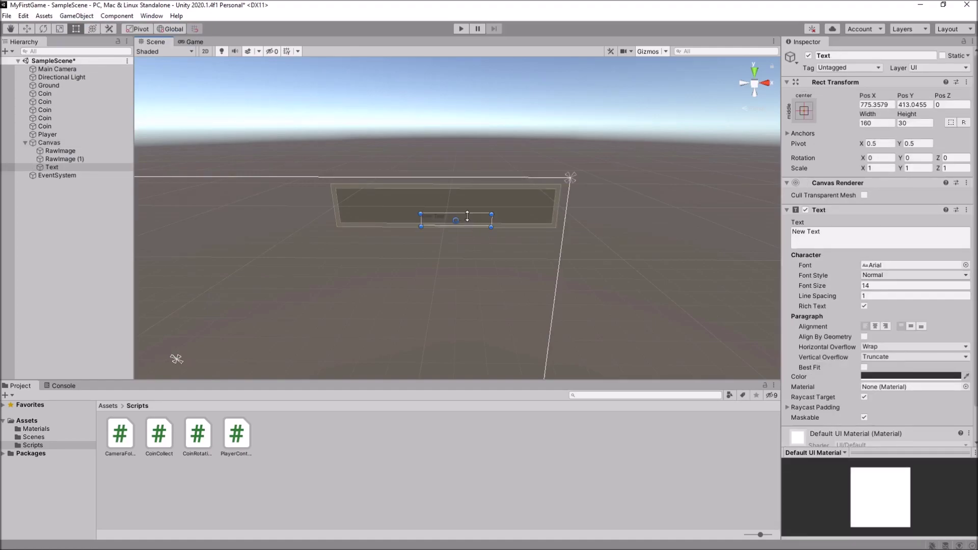
- Move and resize the Text box to fill the HUD panel, about 455.7×56.2
mouse_move(468, 217)
left_mouse_down()
mouse_move(462, 206)
mouse_move(417, 198)
mouse_move(458, 205)
left_mouse_up()
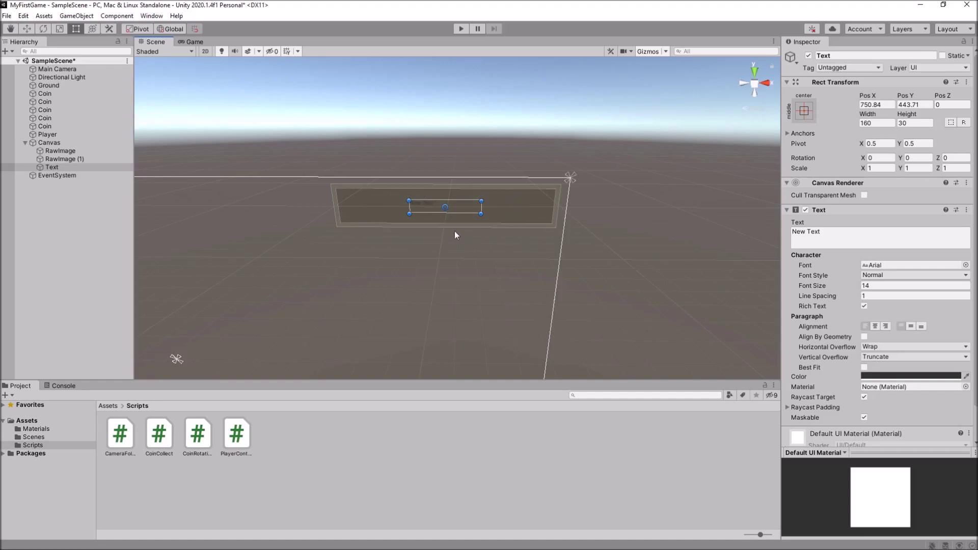
left_click_drag(412, 206, 337, 195)
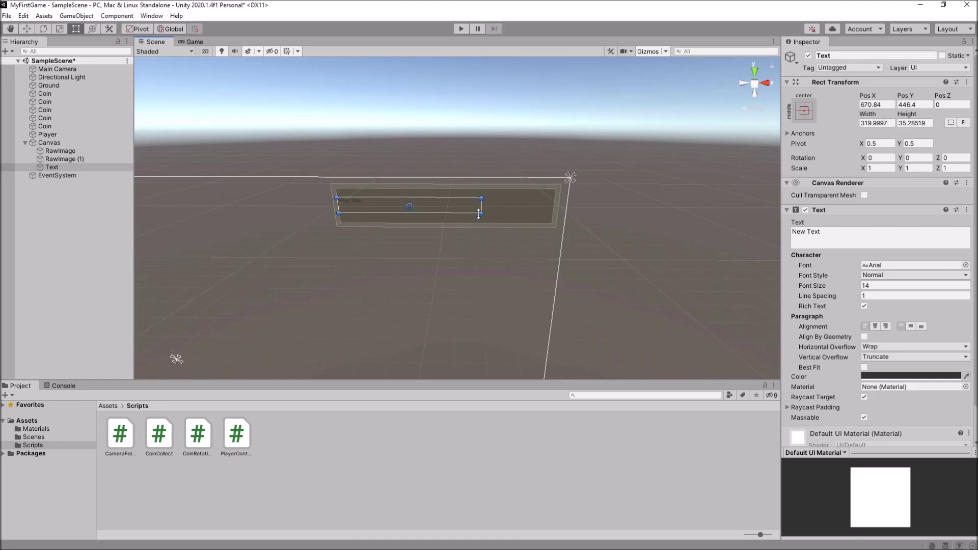
left_click_drag(481, 213, 553, 216)
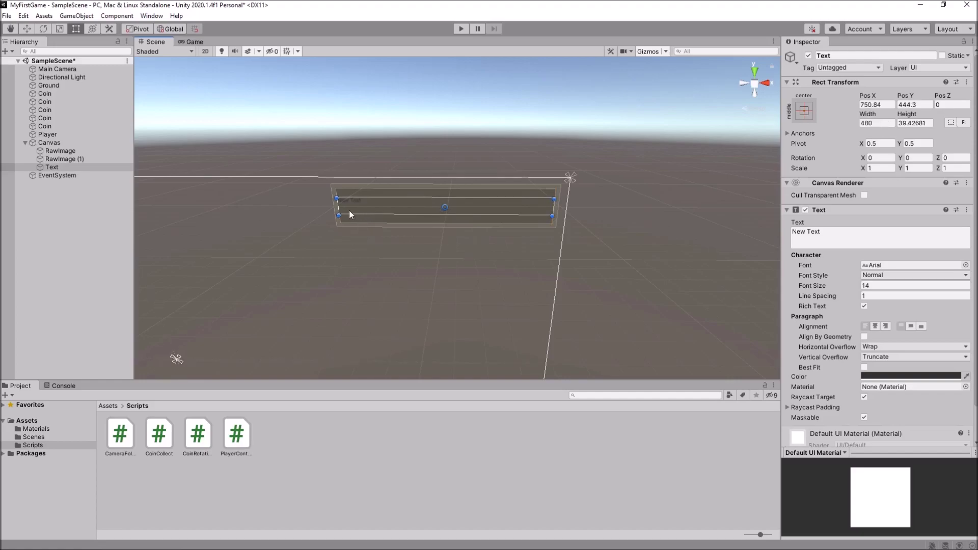
left_click_drag(339, 214, 344, 214)
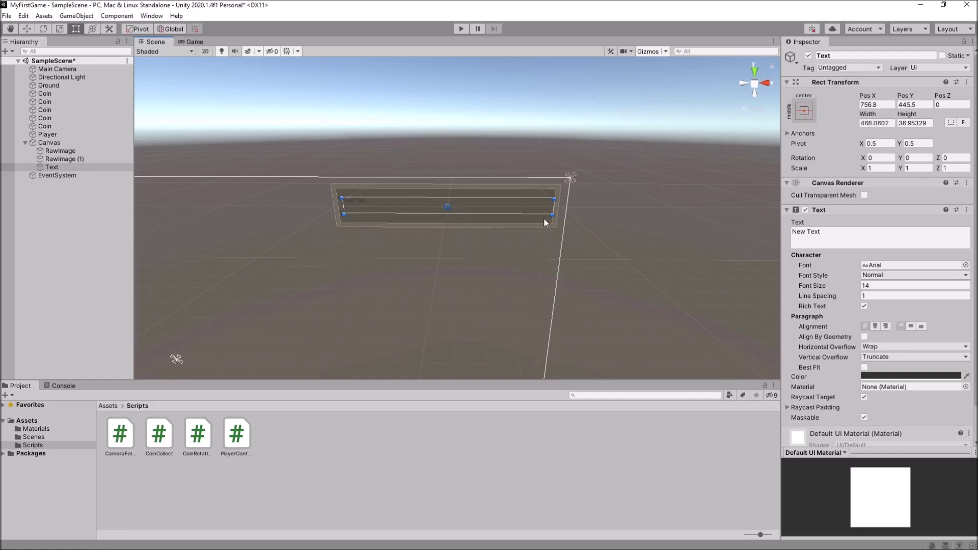
left_click_drag(552, 214, 547, 216)
left_click_drag(456, 217, 439, 194)
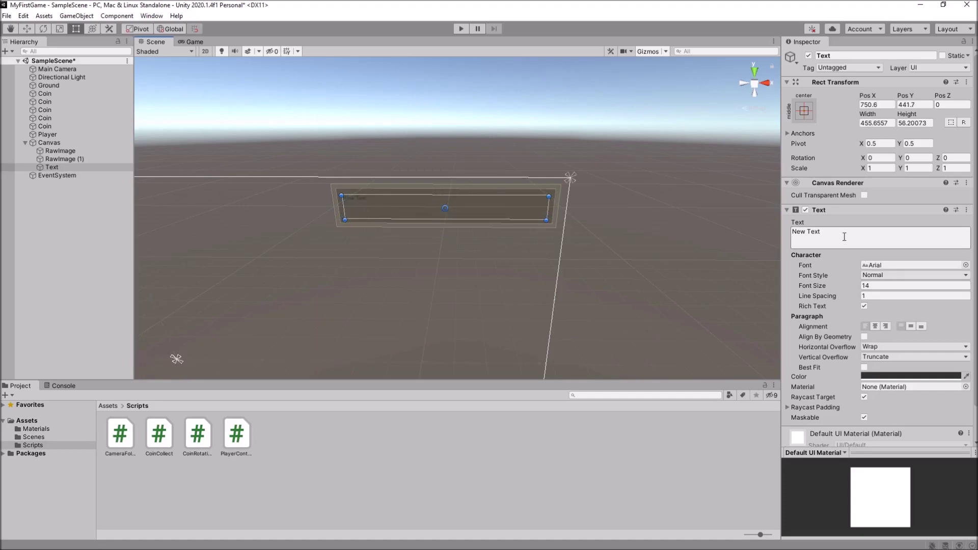
- Keep the Normal font style, set font size 30, and centre the text vertically
left_click(896, 278)
left_click(884, 278)
left_click(884, 284)
type("30")
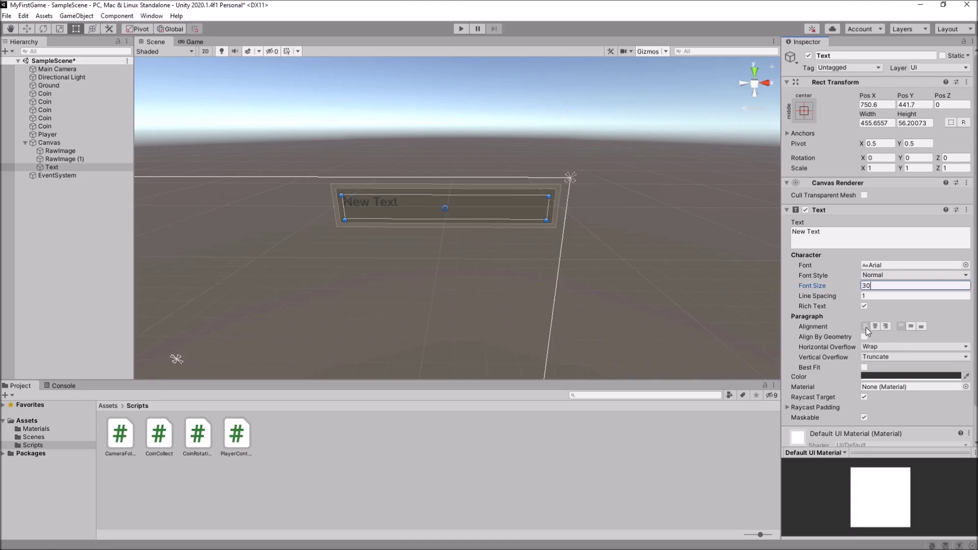
left_click(912, 326)
- Make the text colour white and keep Arial as the font
left_click(883, 376)
left_click_drag(894, 375, 884, 344)
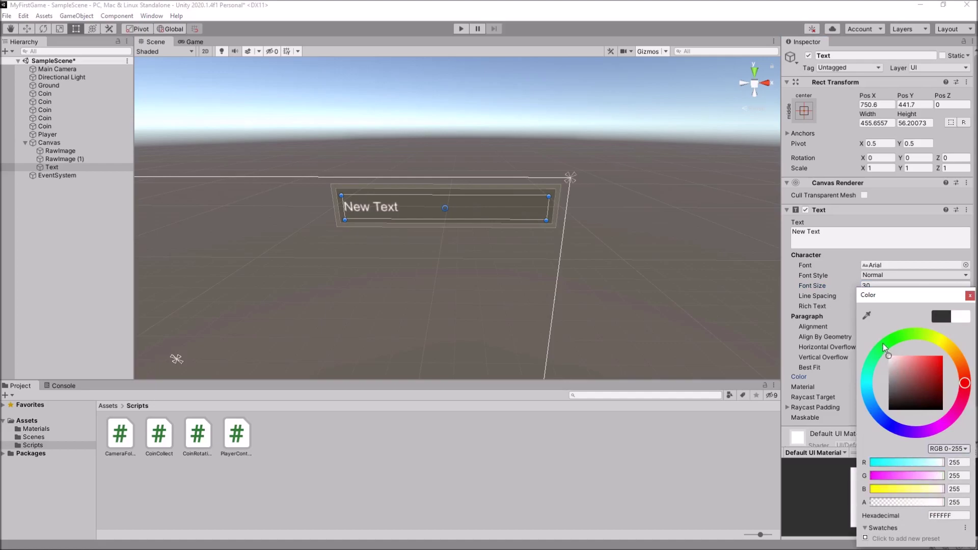
left_click(970, 295)
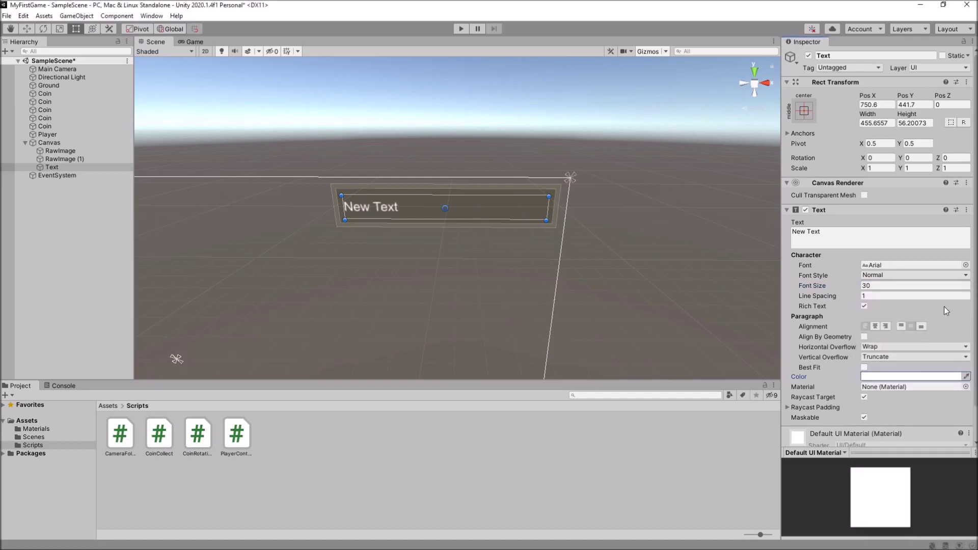
left_click(965, 265)
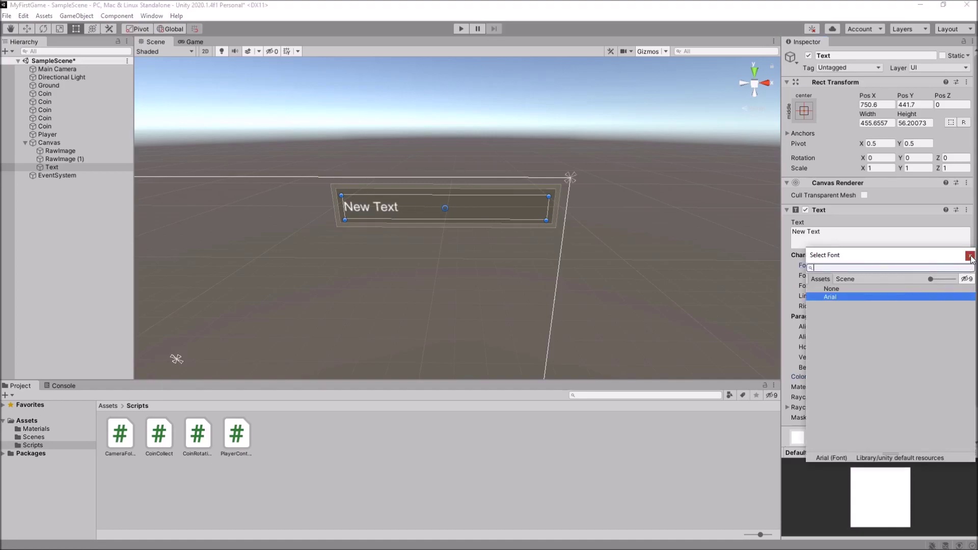
left_click(971, 255)
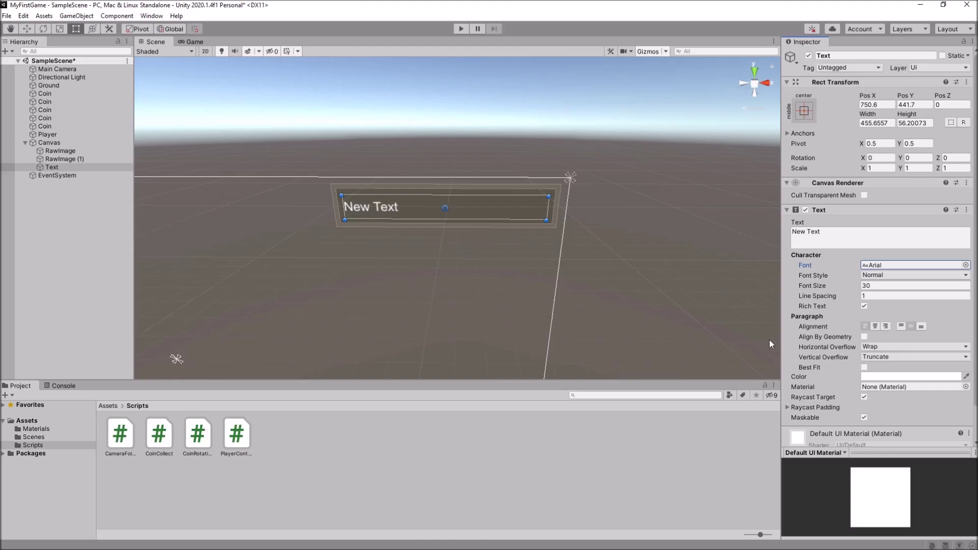
- Raise the font size to 36, check the HUD in Game view, then select the label text
left_click(892, 286)
type("36")
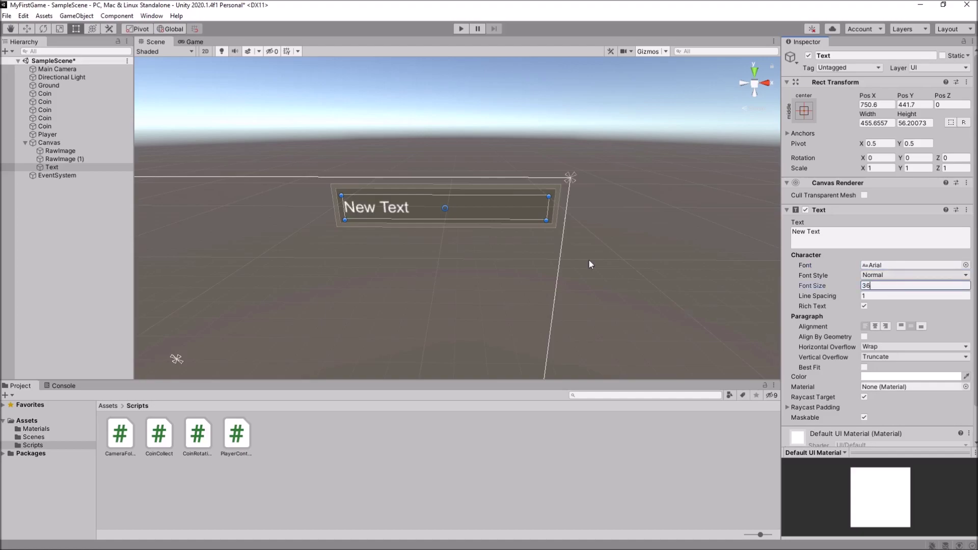
left_click(193, 42)
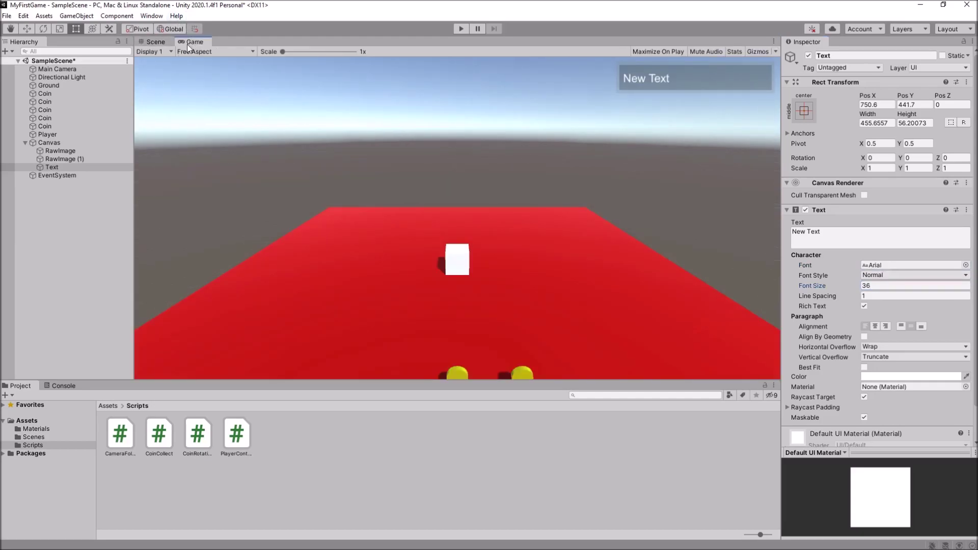
left_click(156, 42)
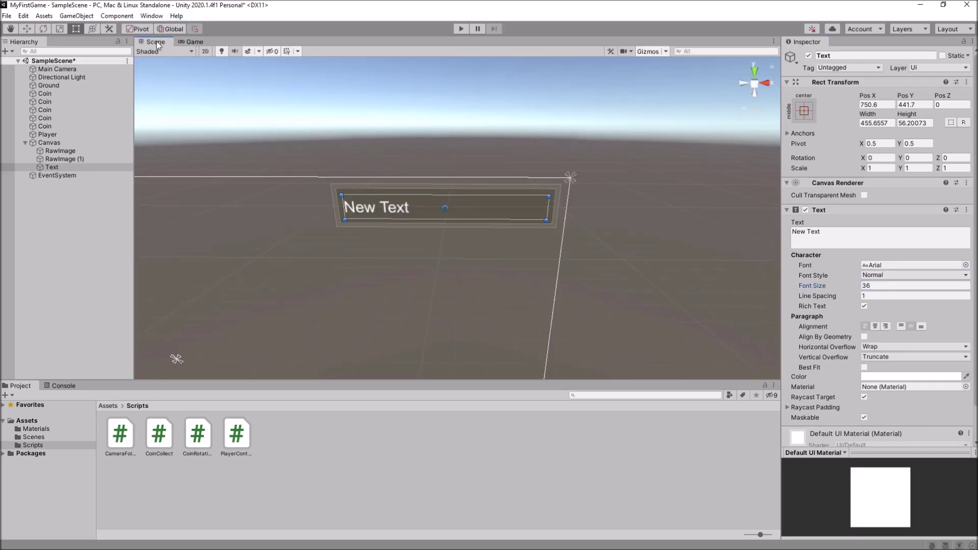
left_click(869, 232)
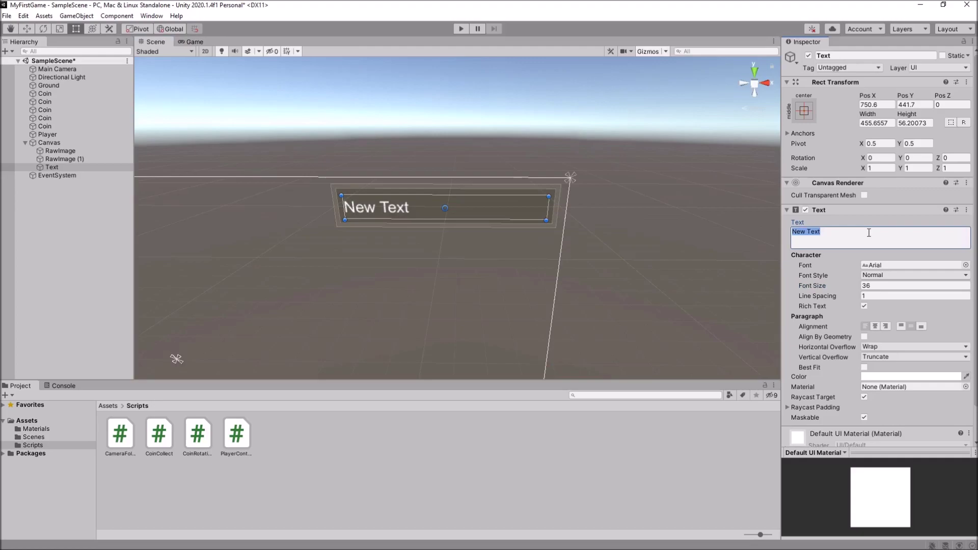
- Replace the Text field's 'New Text' with 'SCORE: 0'
type("SCORE")
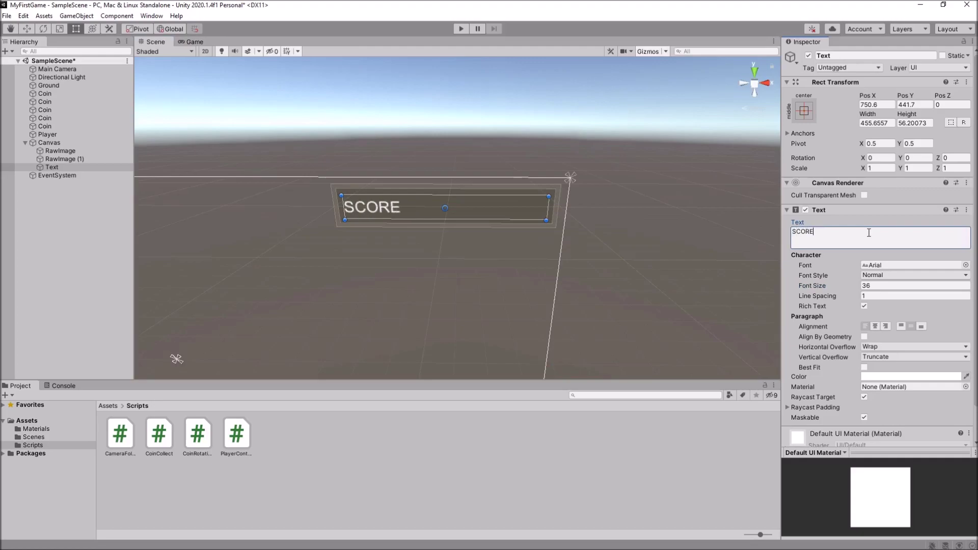
type(": 0")
- Open CoinCollect.cs and insert 'using UnityEngine.UI;' on a new line below 'using UnityEngine'
double_click(159, 436)
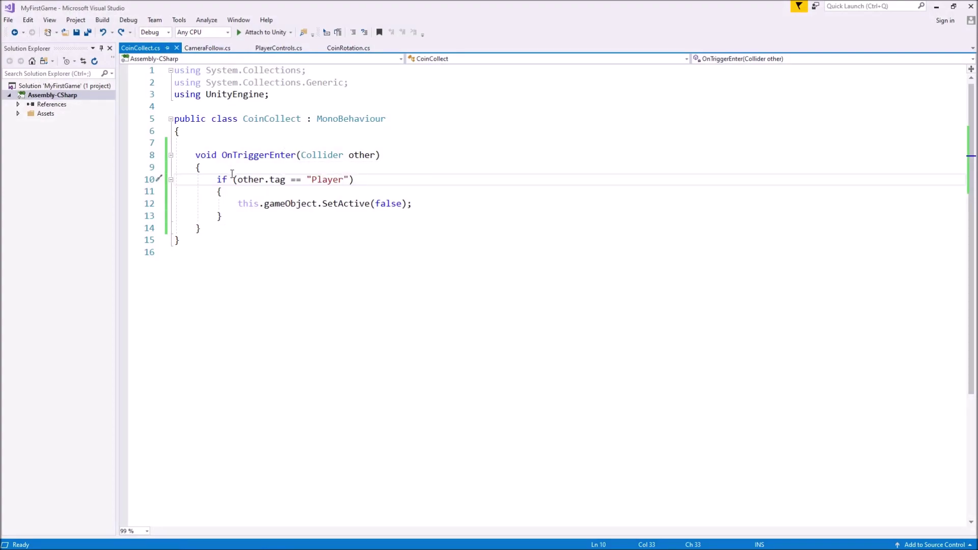
left_click(276, 93)
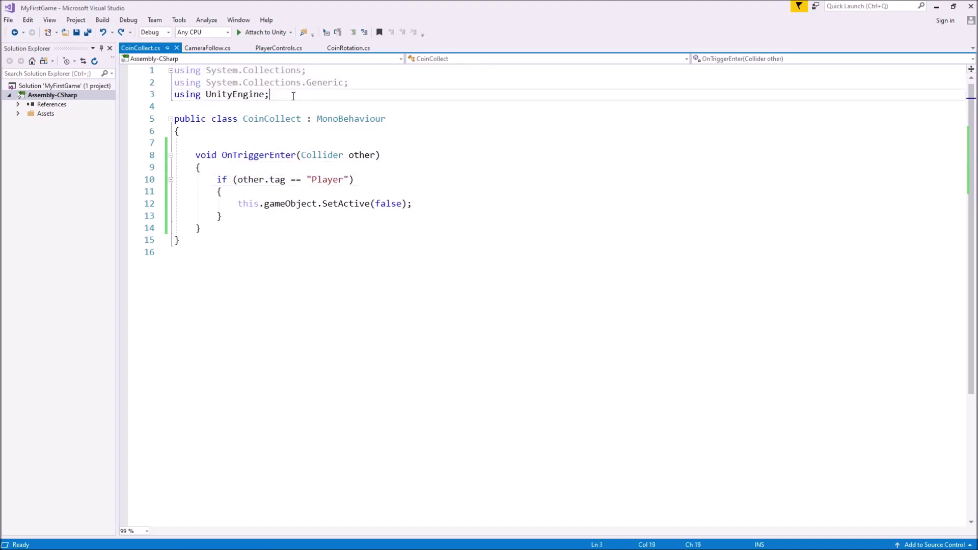
key("Return")
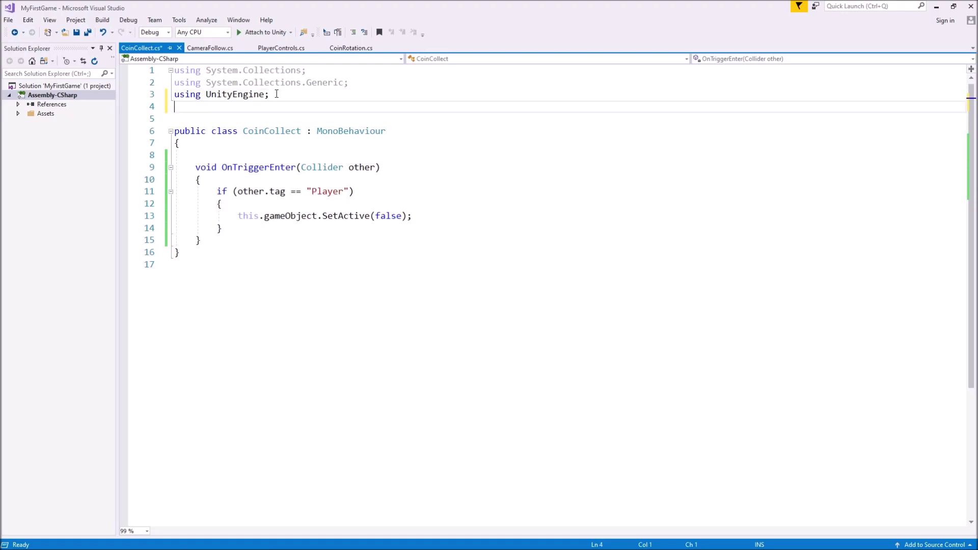
type("using Un")
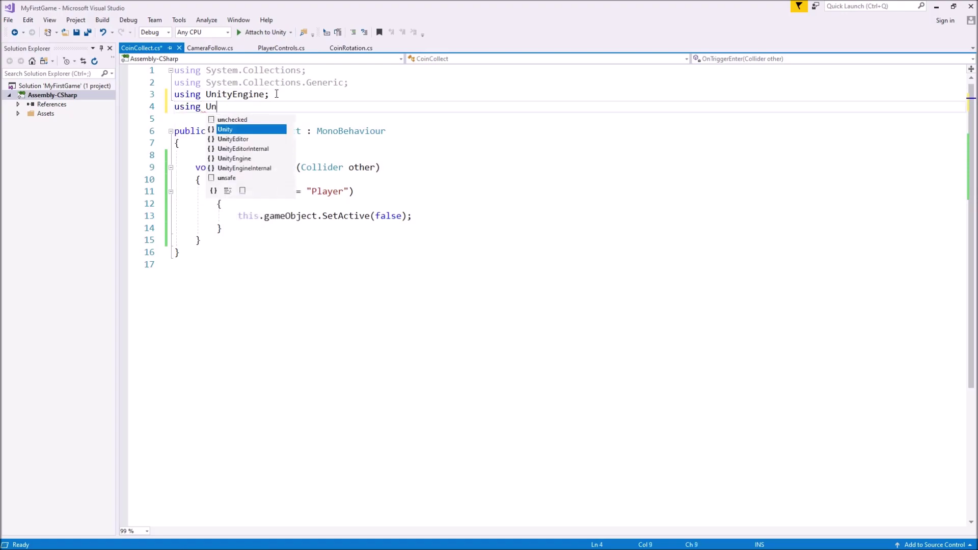
type("ityEngin")
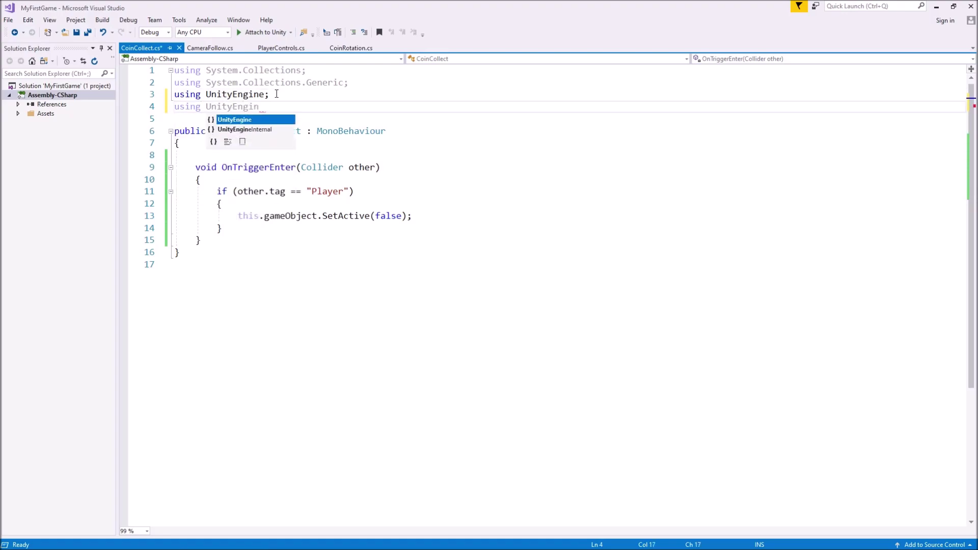
type("e.UI;")
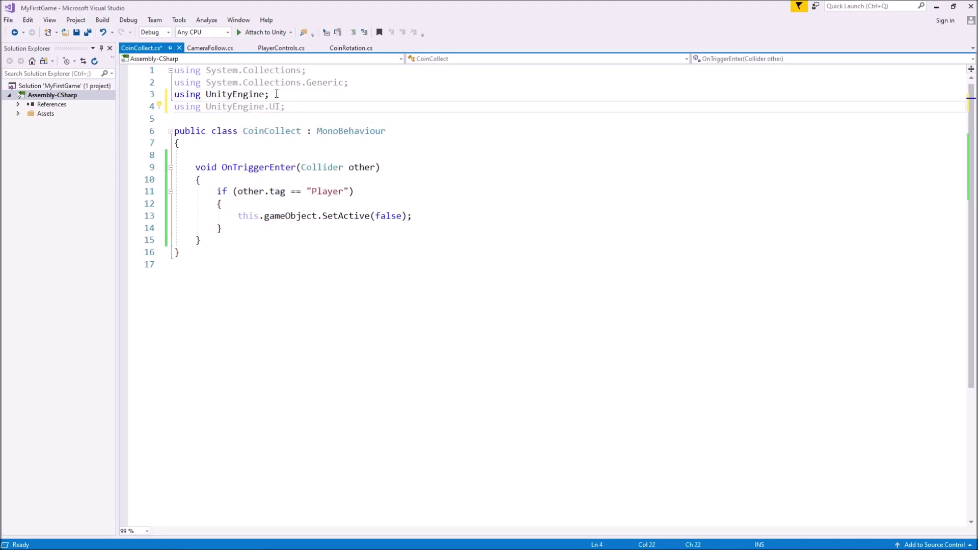